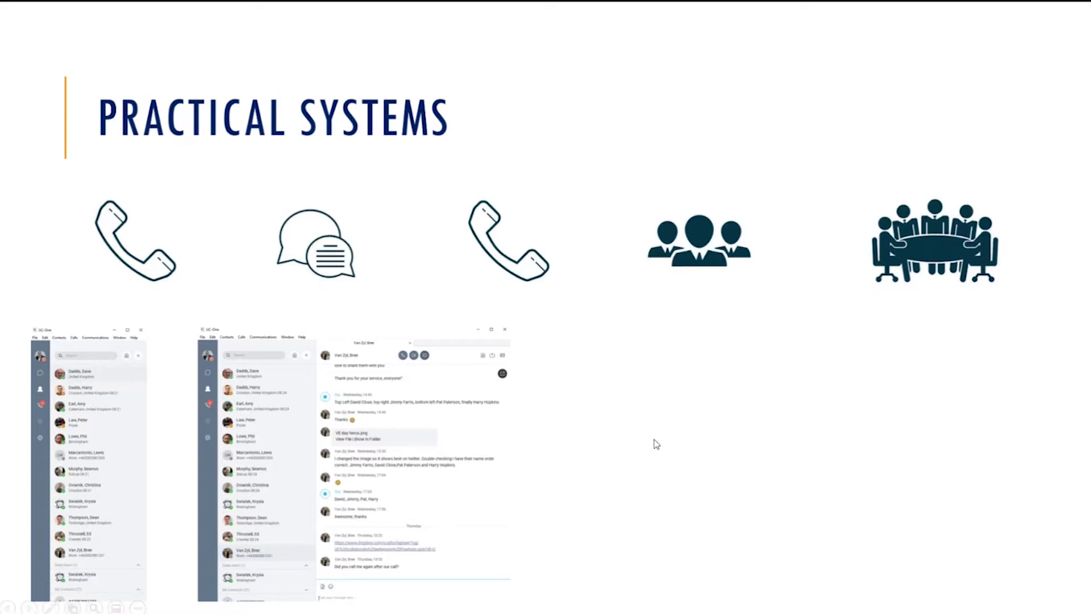
Step: Reveal the last two app screenshots on the Practical Systems slide, ending with the video-conference one
left_click(655, 444)
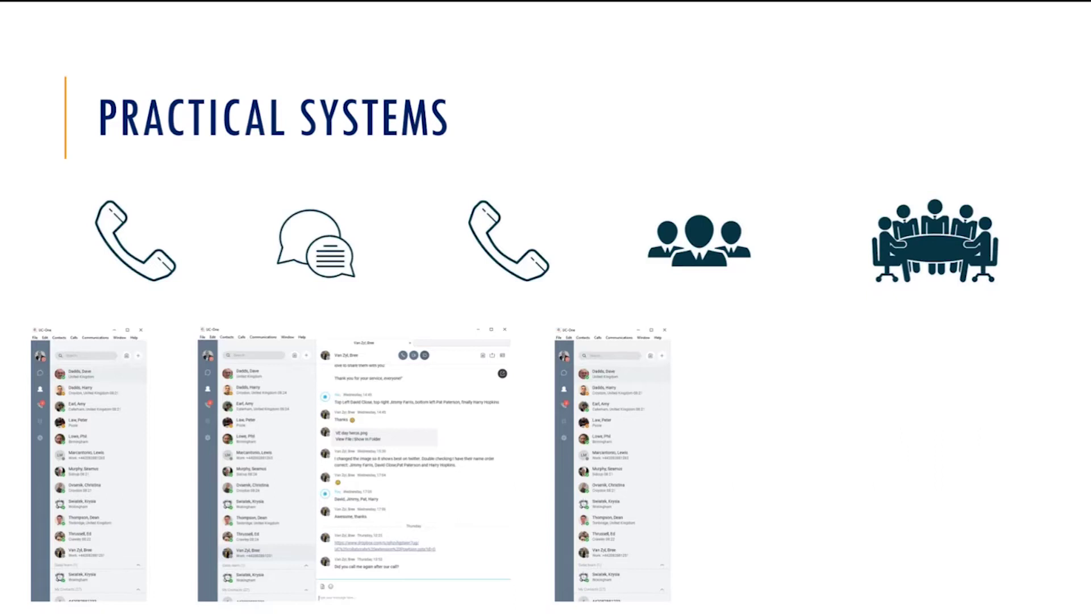
left_click(681, 431)
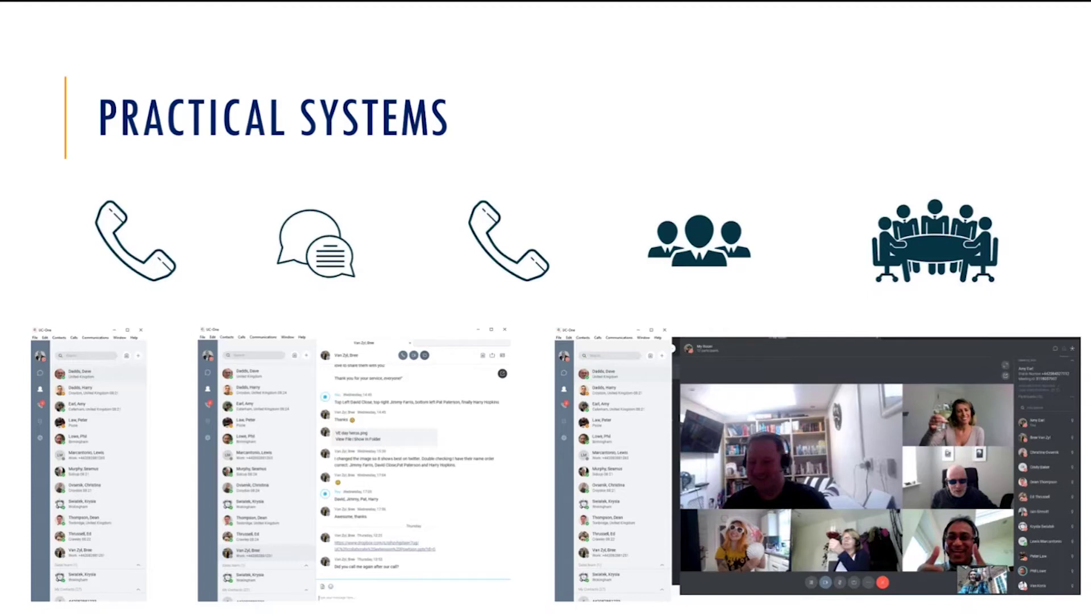
Step: Advance the slideshow to the UC-One Trio slide
left_click(784, 152)
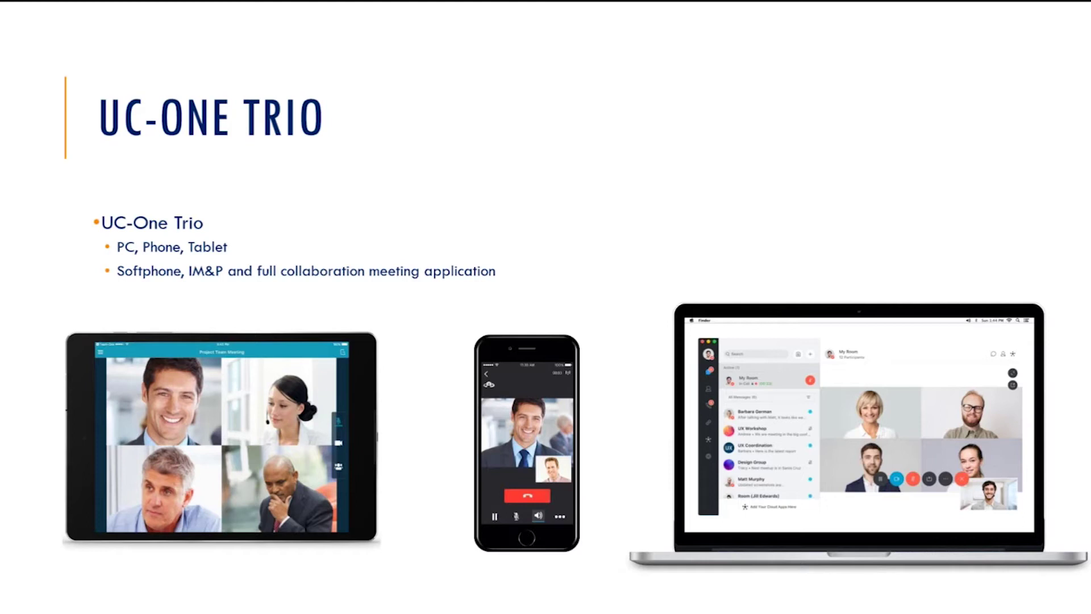
Step: Advance the slideshow to the Let's Look at the Trio slide
left_click(771, 166)
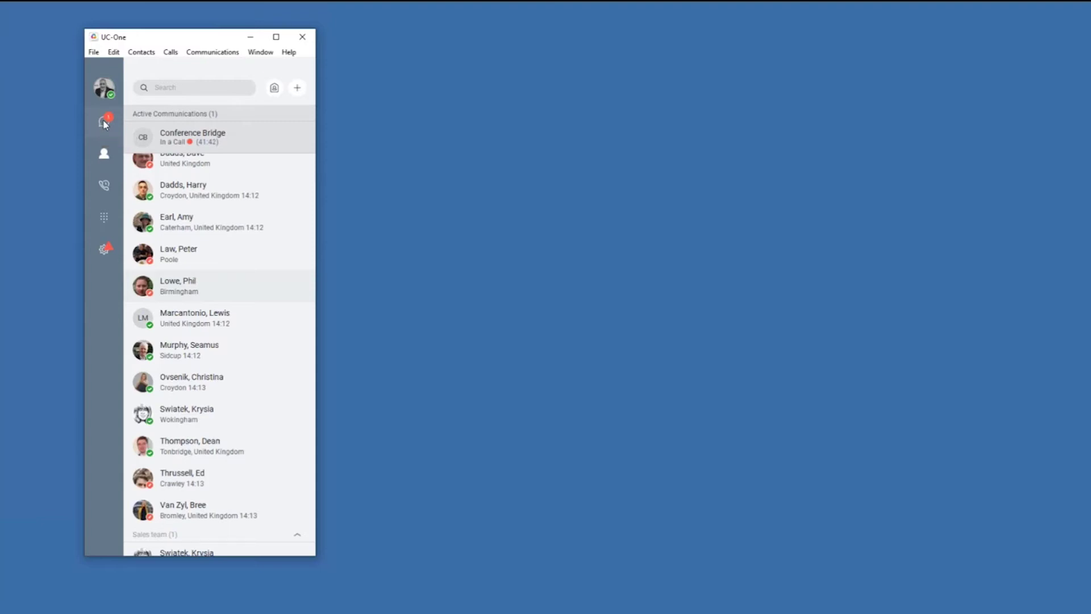
Step: Show the message history and briefly open the top conversation's chat, then close it
left_click(107, 122)
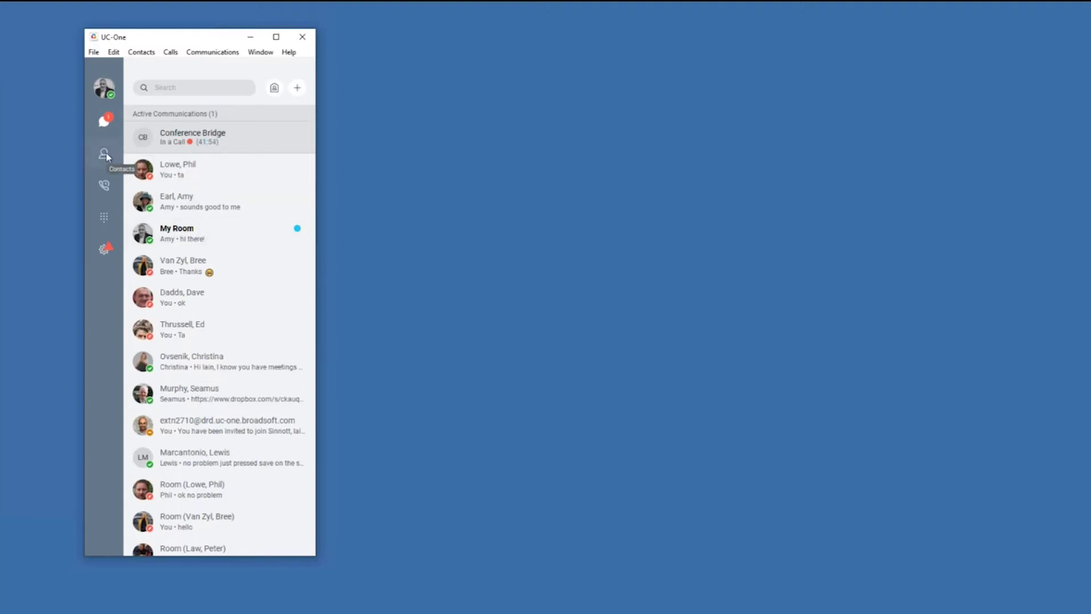
left_click(174, 174)
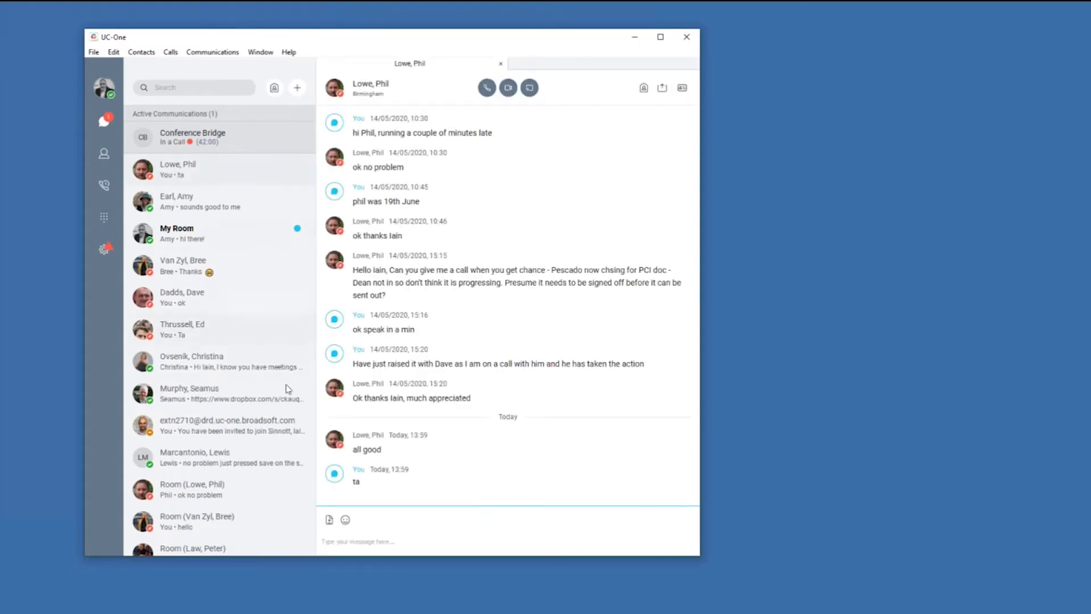
left_click(499, 64)
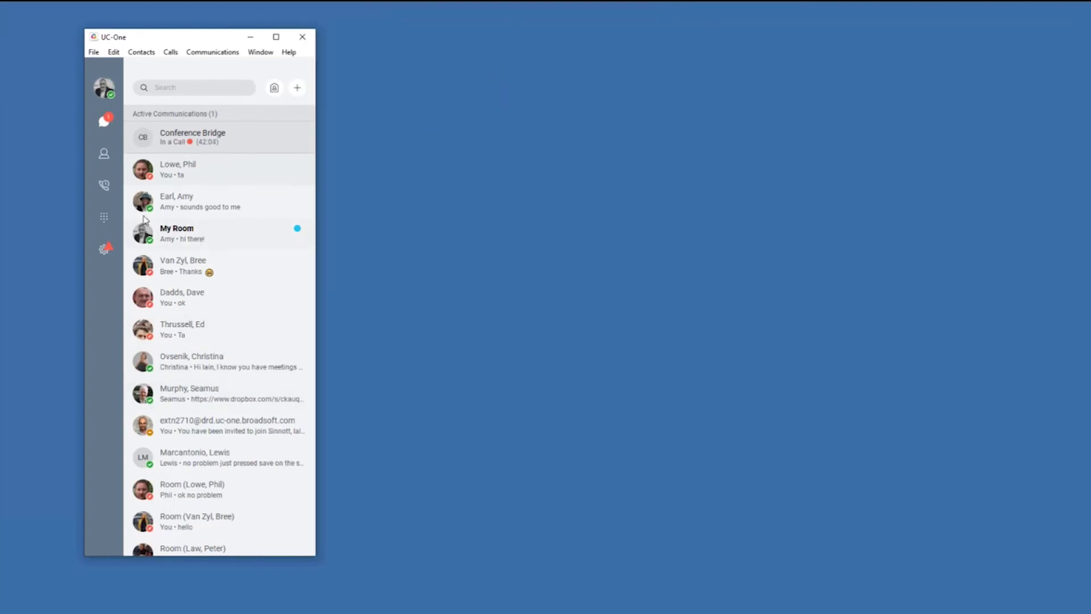
Step: Return to contacts and scroll through the Favorites, Sales team and My Contacts groups
left_click(104, 156)
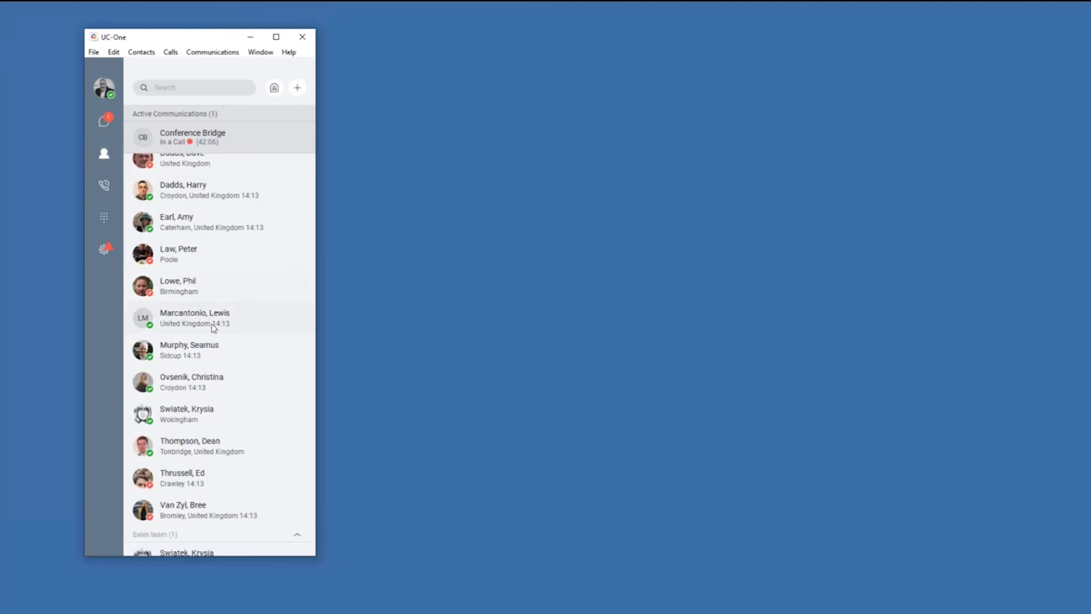
scroll(206, 305, "up", 1)
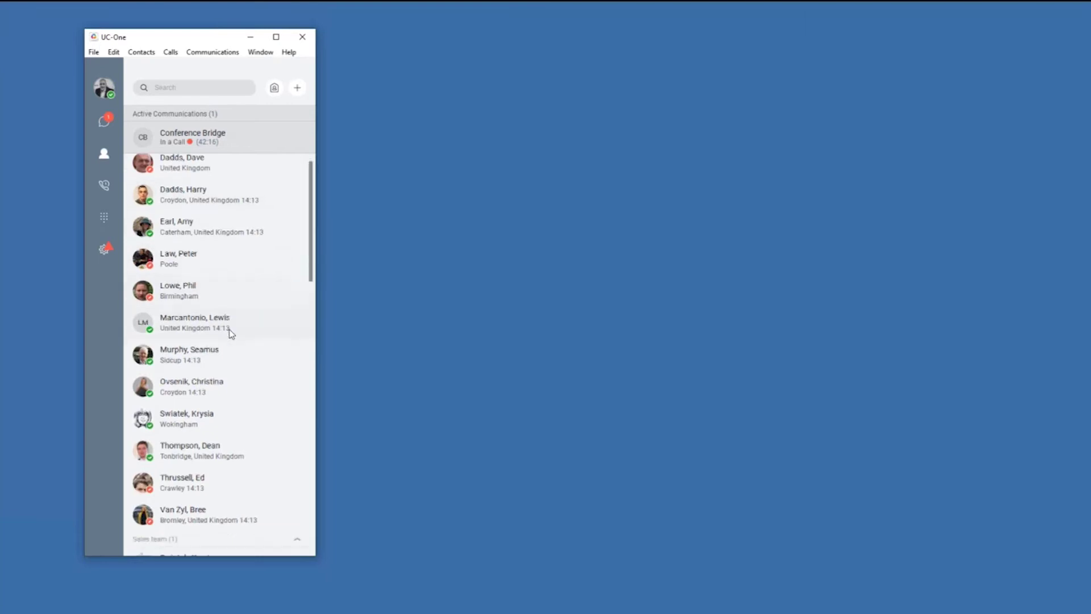
scroll(230, 329, "down", 3)
scroll(231, 335, "down", 1)
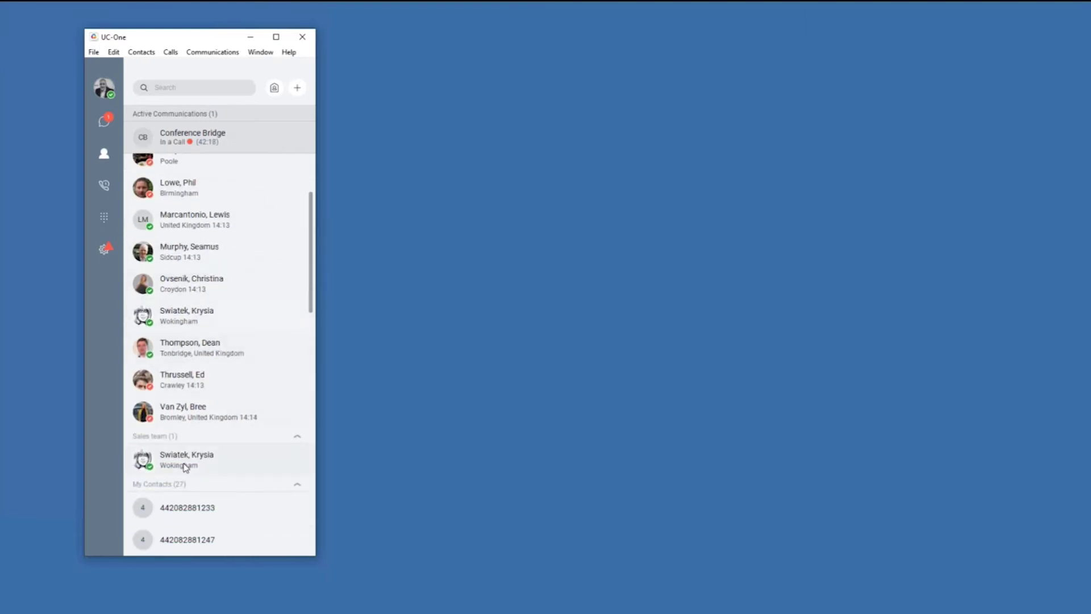
scroll(185, 467, "down", 1)
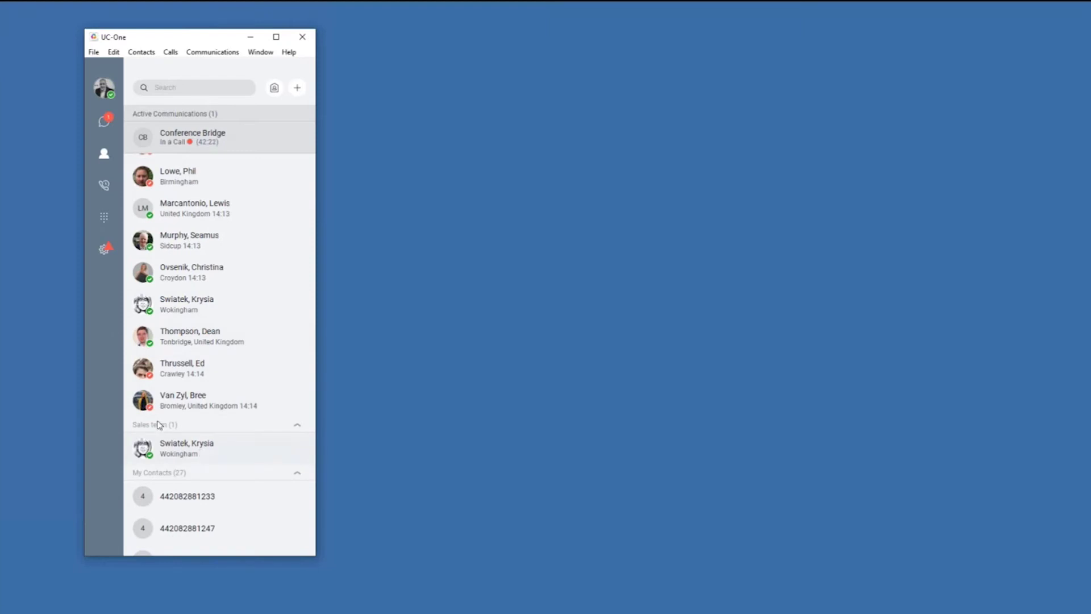
scroll(172, 455, "down", 1)
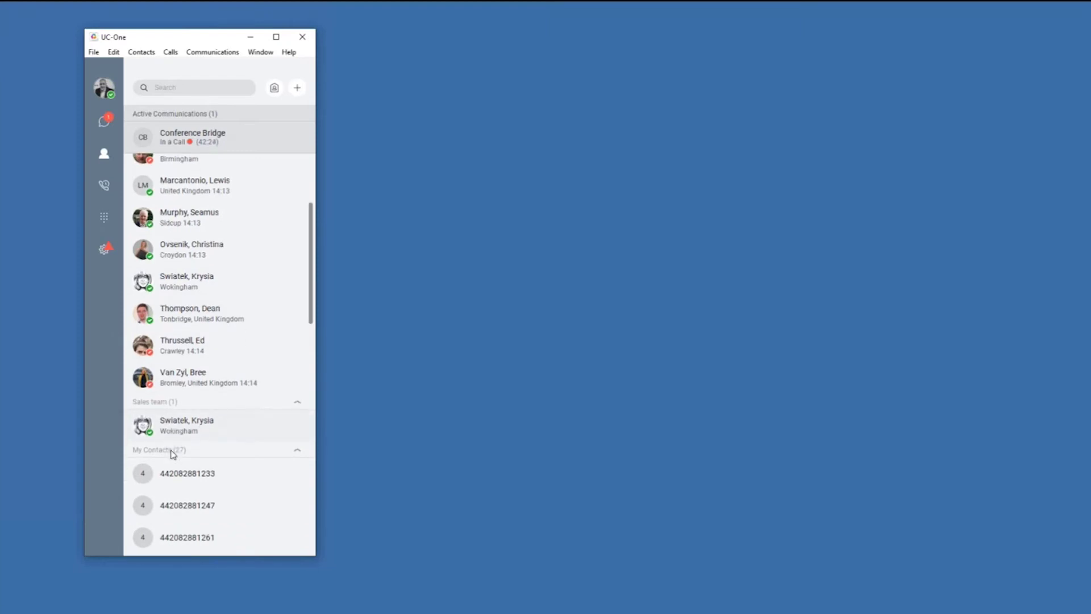
scroll(197, 514, "up", 5)
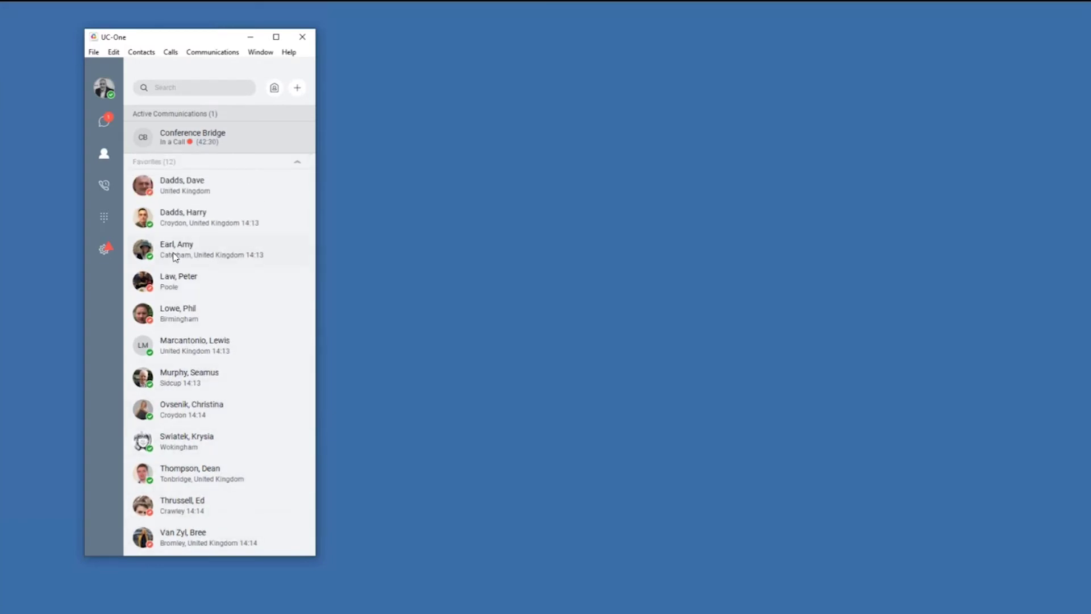
Step: Start a contact search and cancel it, then open and close the third favourite's contact card
left_click(182, 92)
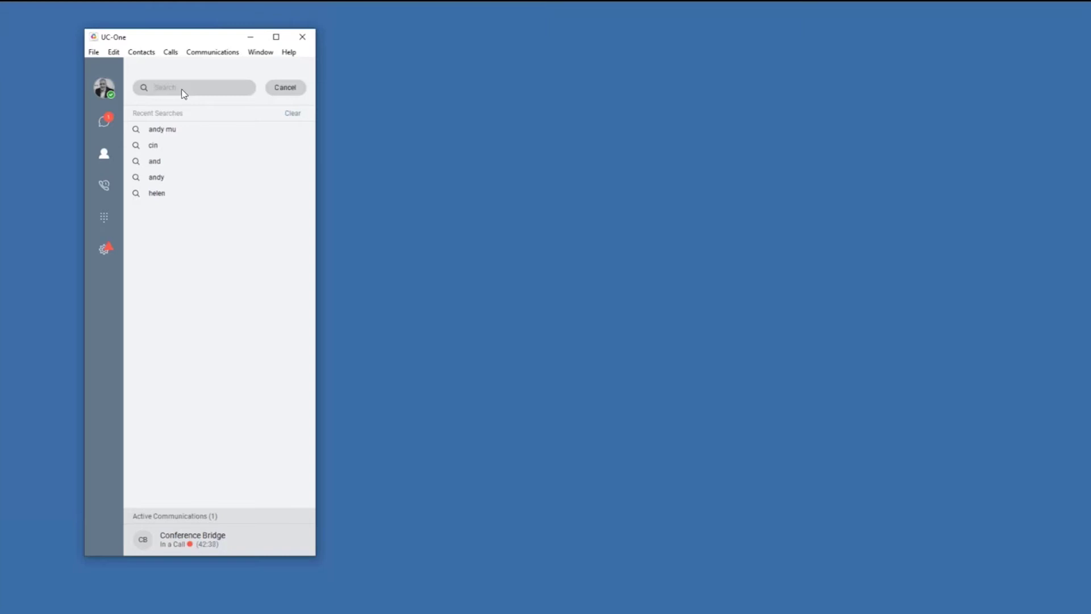
left_click(183, 89)
left_click(286, 89)
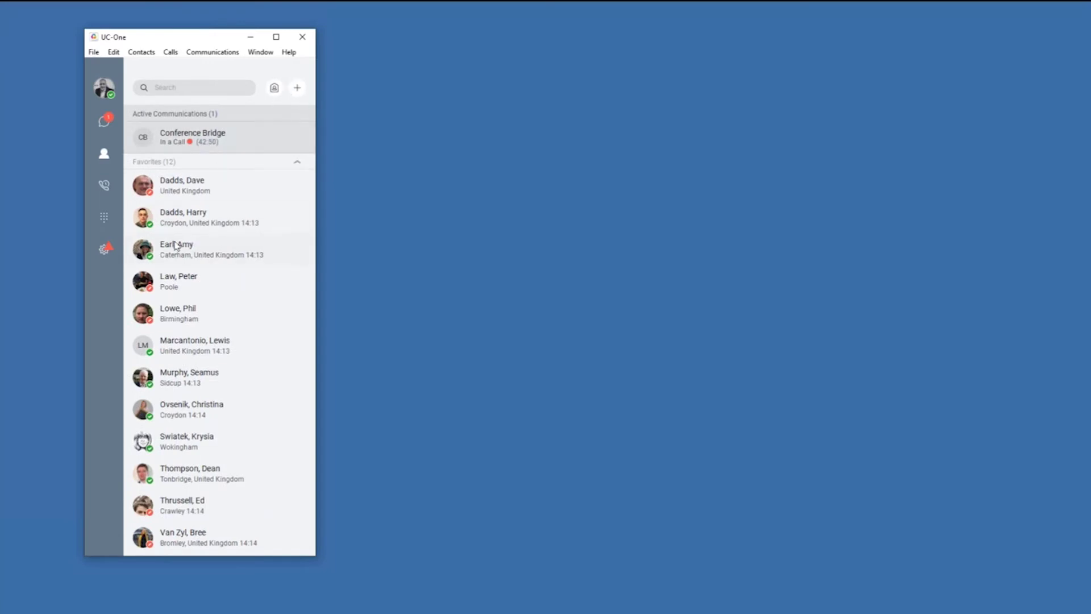
left_click(153, 250)
left_click(109, 204)
Step: Review your profile's location and presence options, choosing no location and keeping status Available
left_click(100, 91)
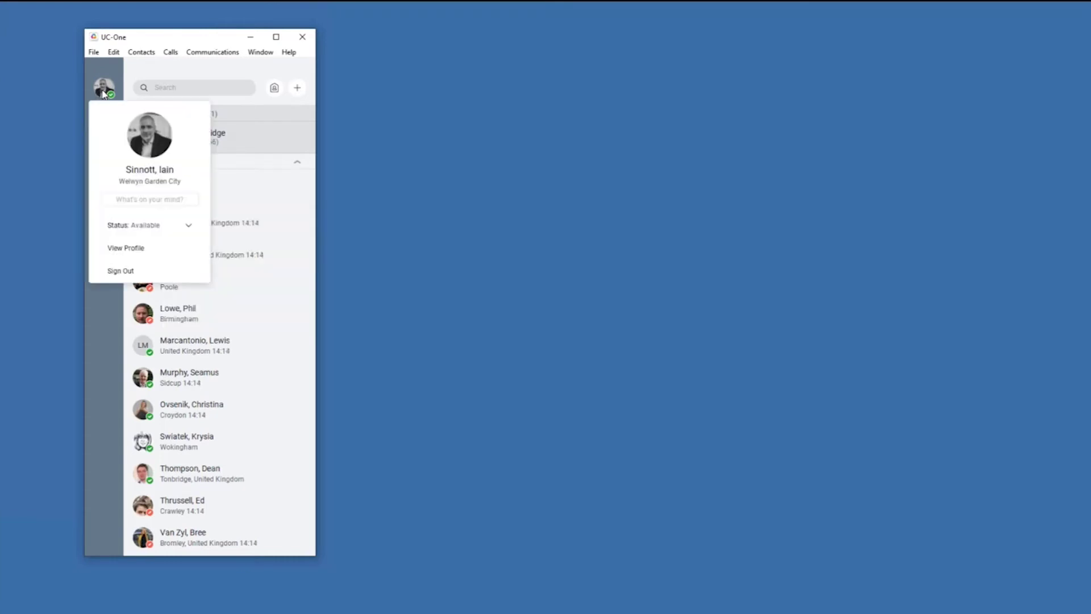
left_click(141, 187)
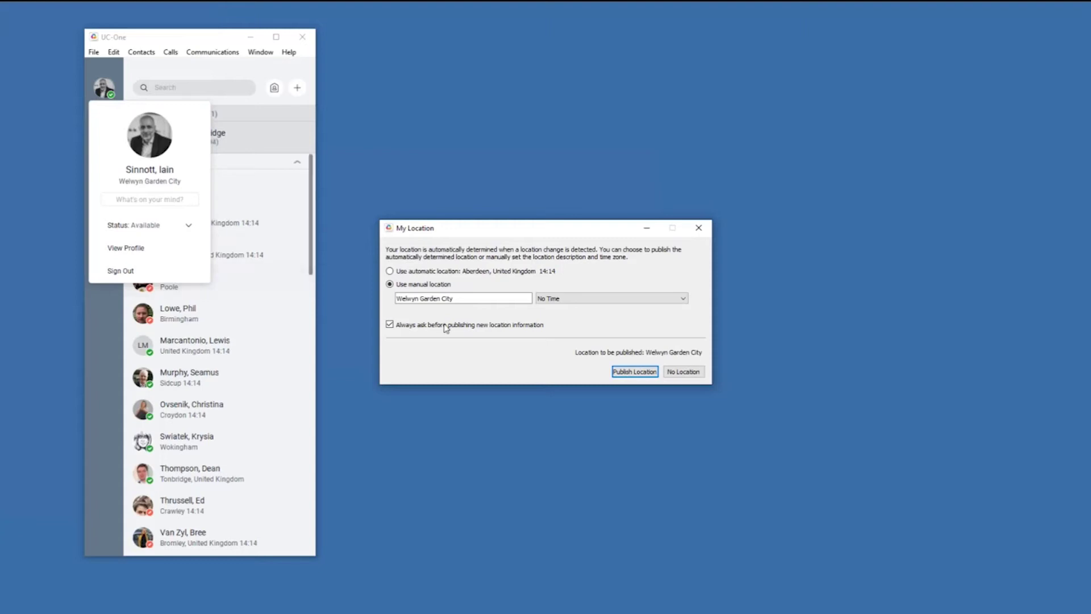
left_click(673, 375)
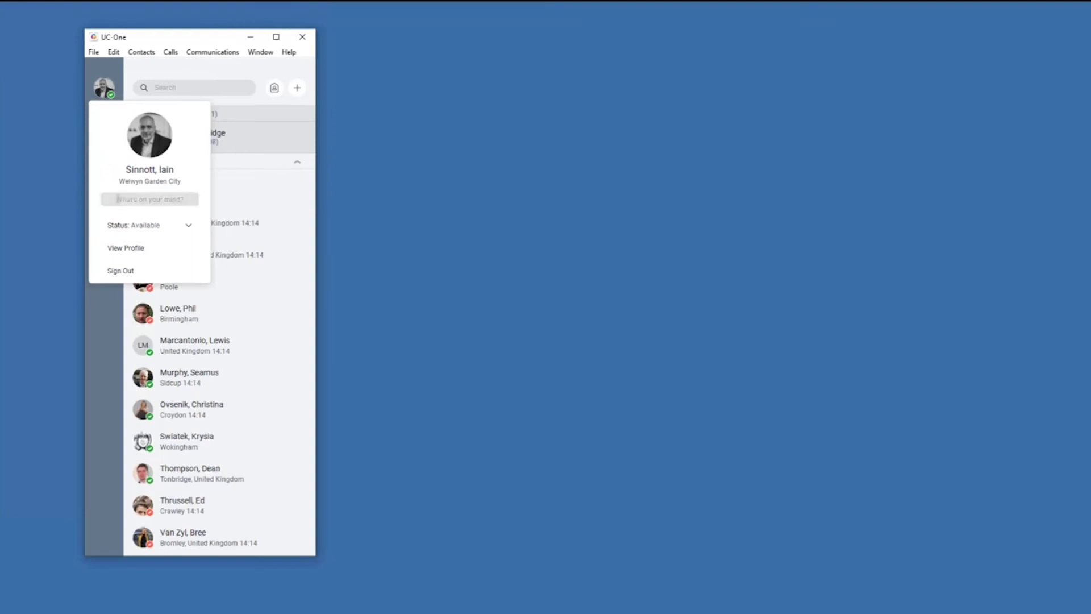
left_click(190, 227)
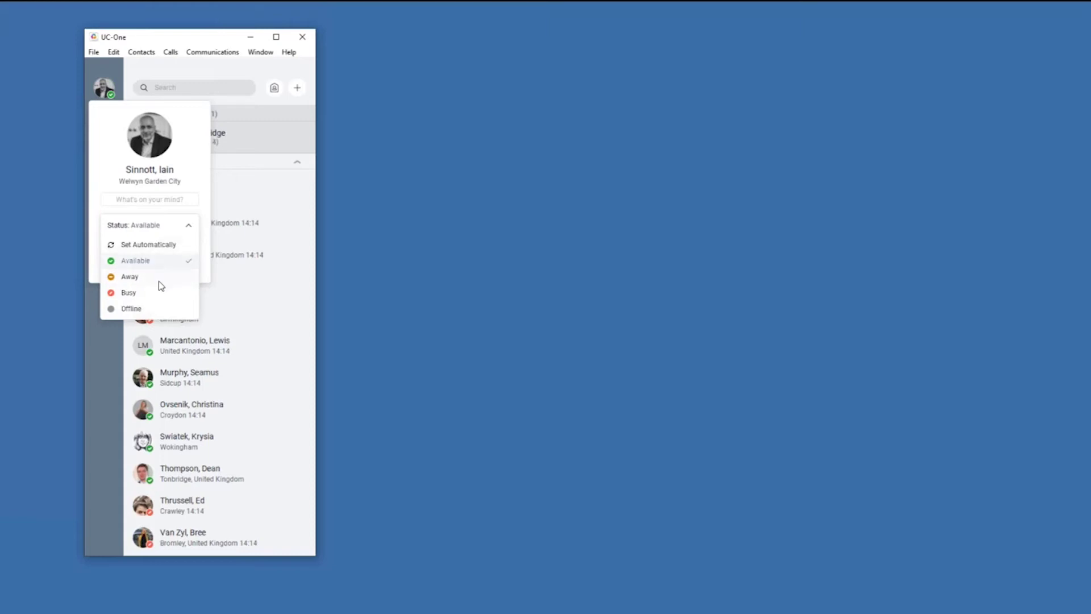
left_click(189, 228)
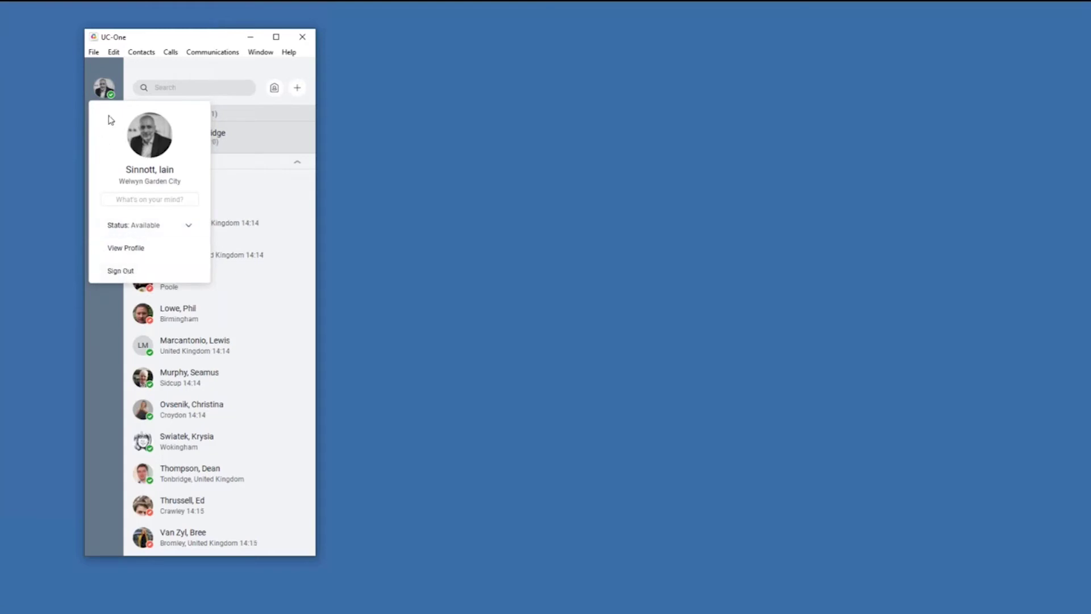
left_click(103, 76)
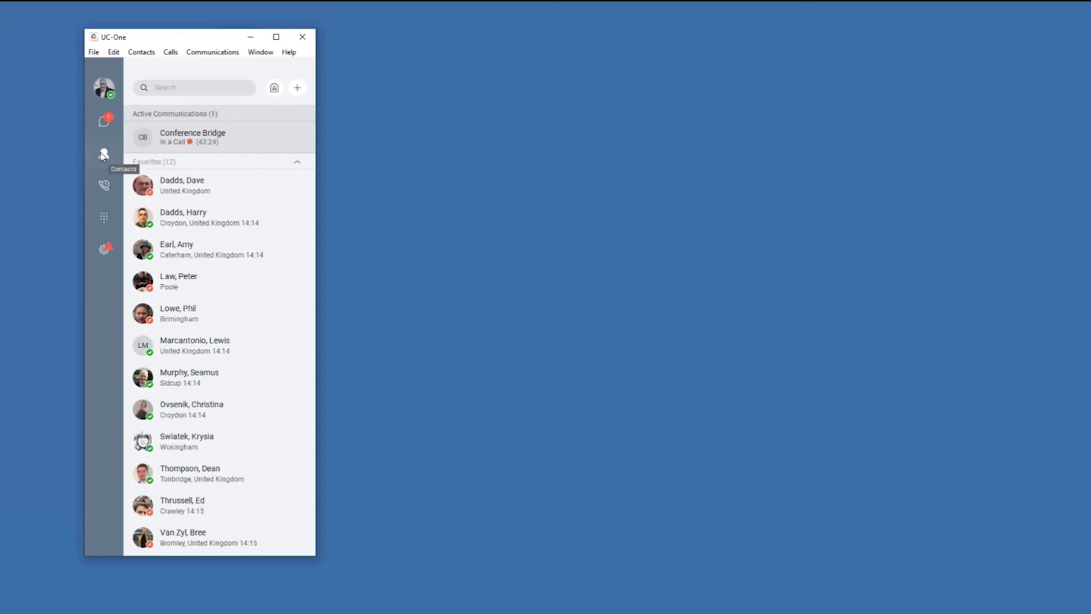
Step: Show the recent calls list and inspect a voicemail entry's actions menu without choosing anything
left_click(105, 188)
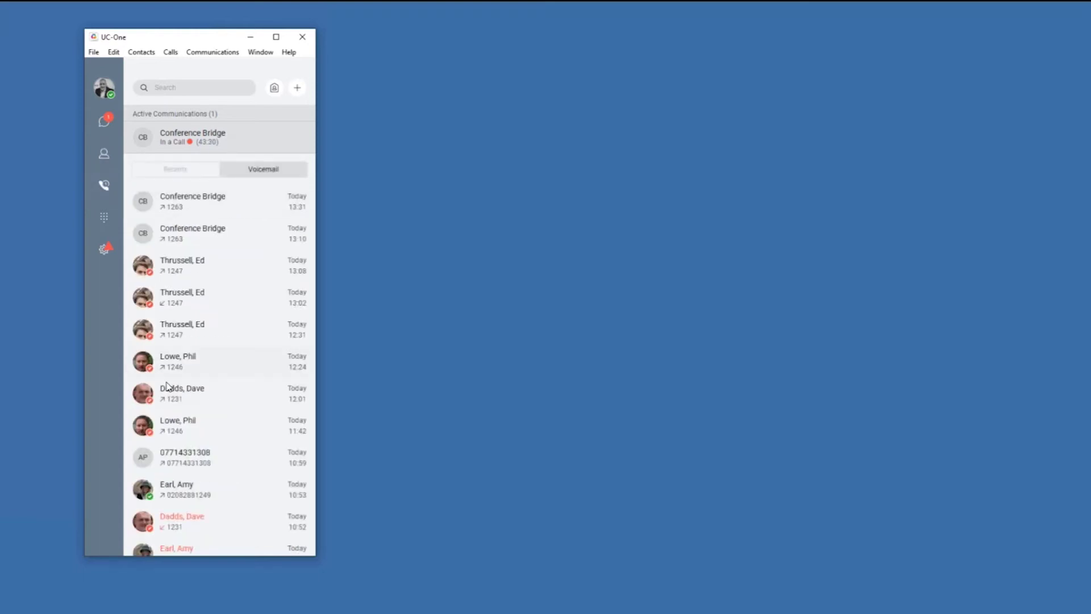
left_click(270, 175)
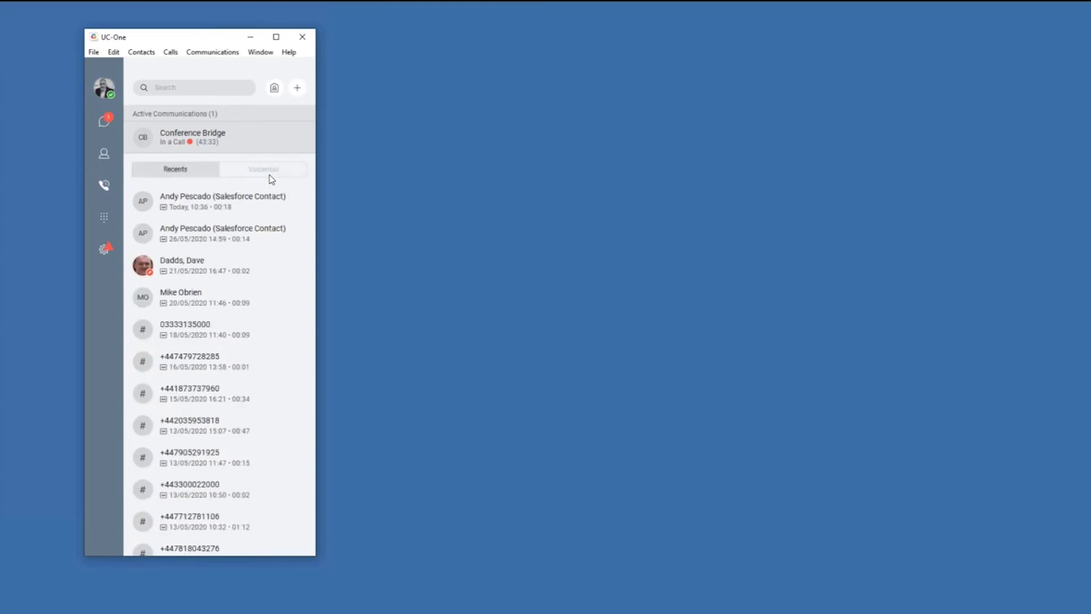
right_click(185, 294)
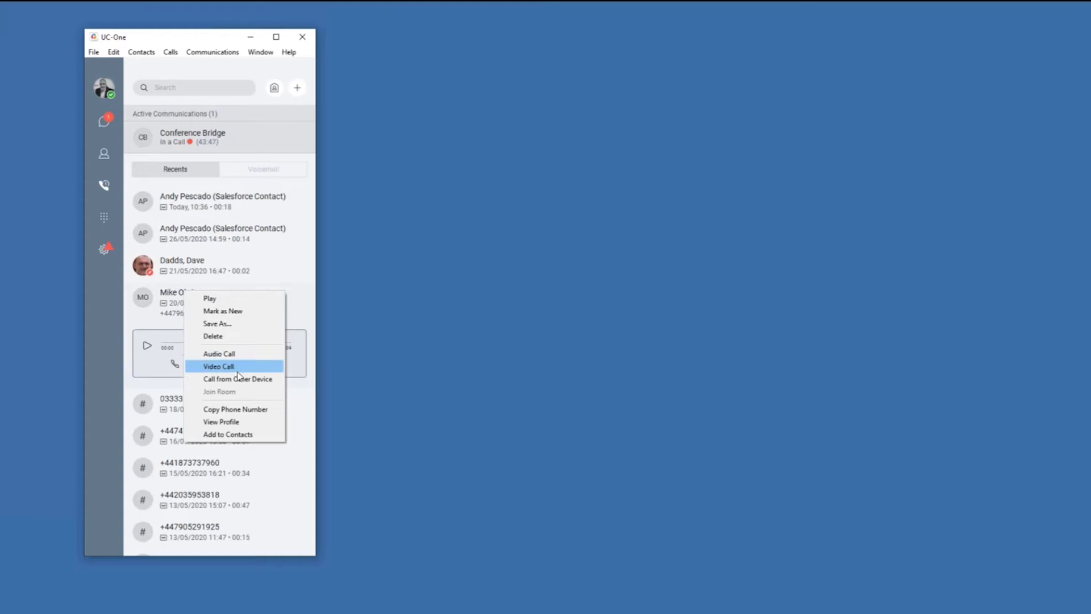
left_click(115, 319)
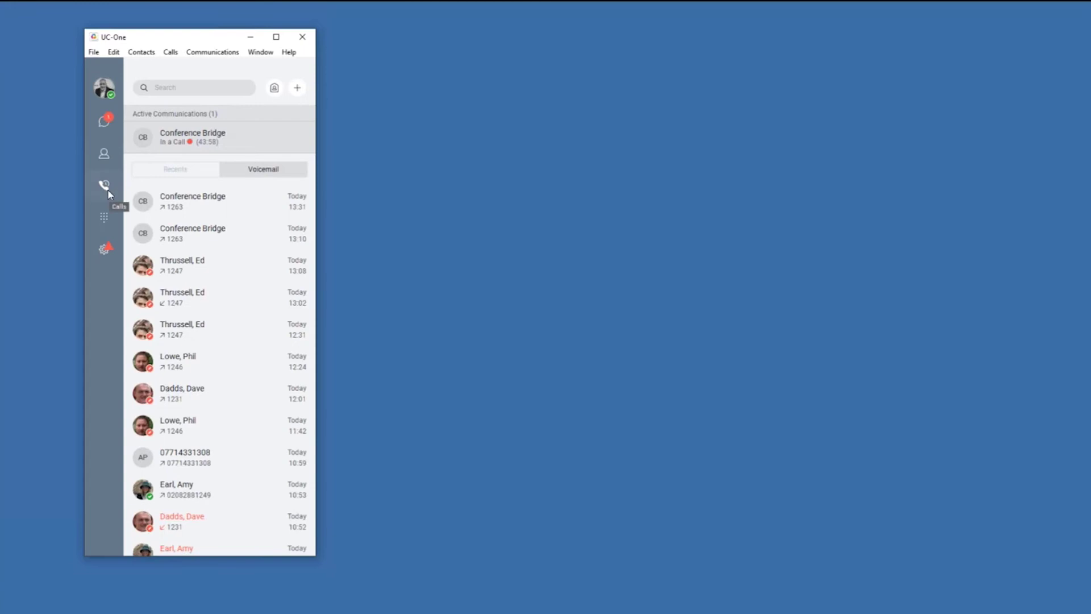
Step: Bring up the dial pad and glance at the calling options menu
left_click(103, 221)
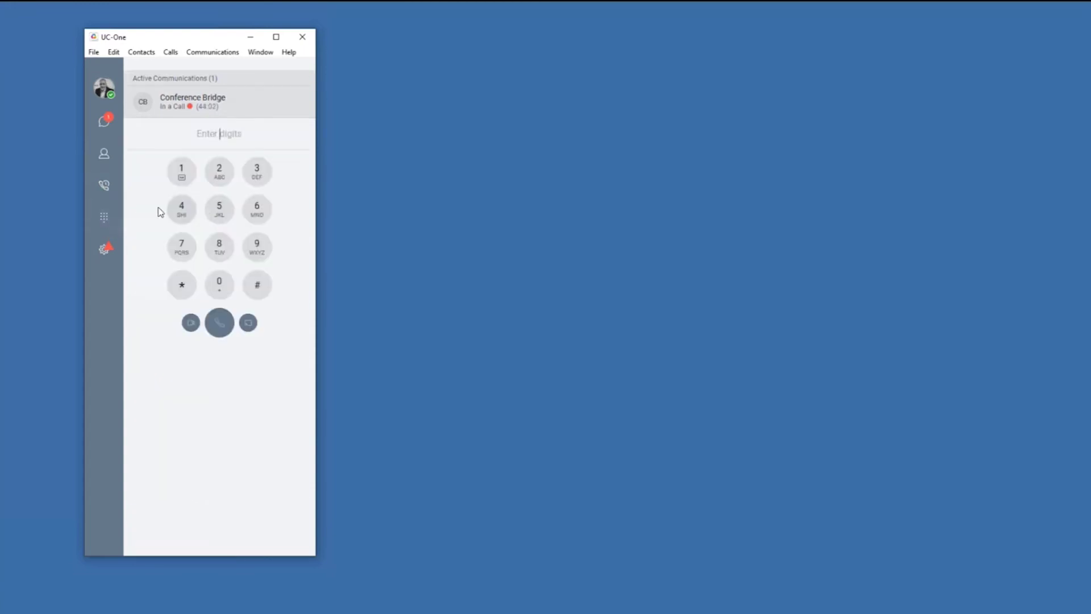
left_click(107, 254)
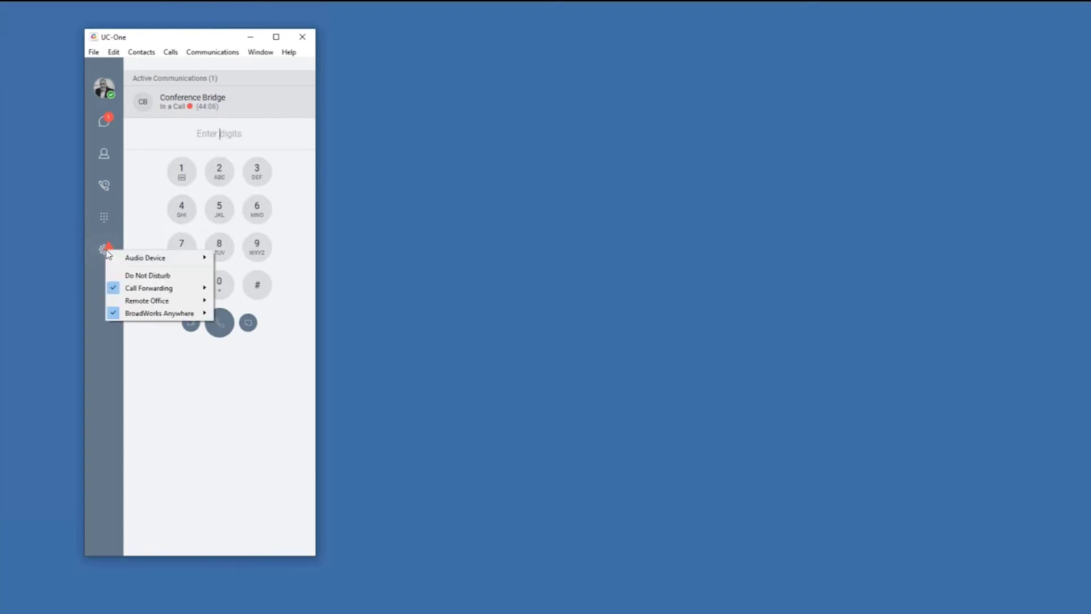
left_click(105, 255)
Step: Open general settings and switch to the Incoming Calls category
left_click(105, 254)
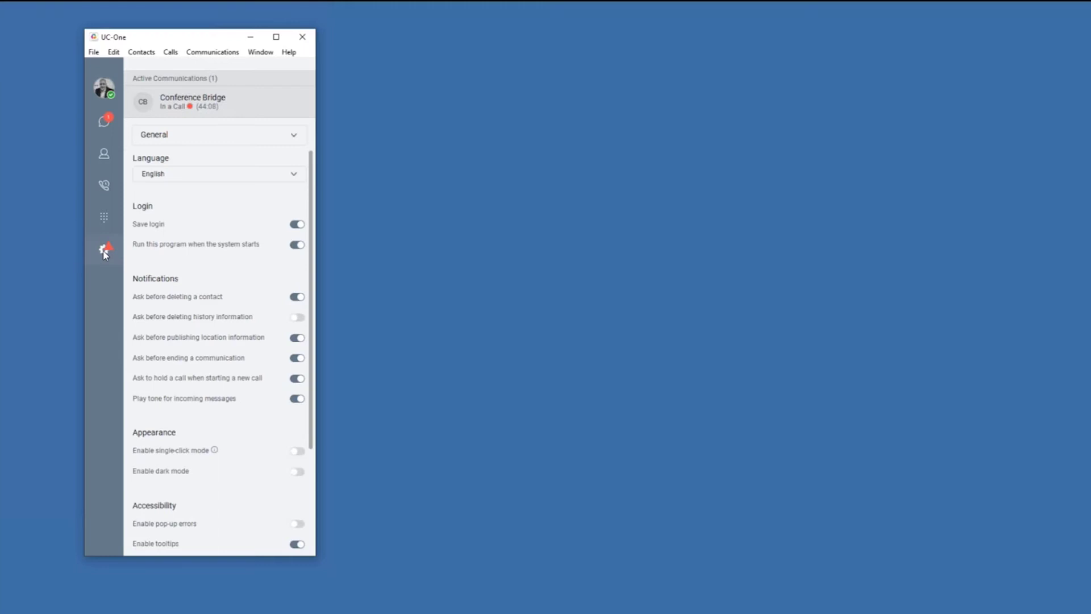
left_click(295, 137)
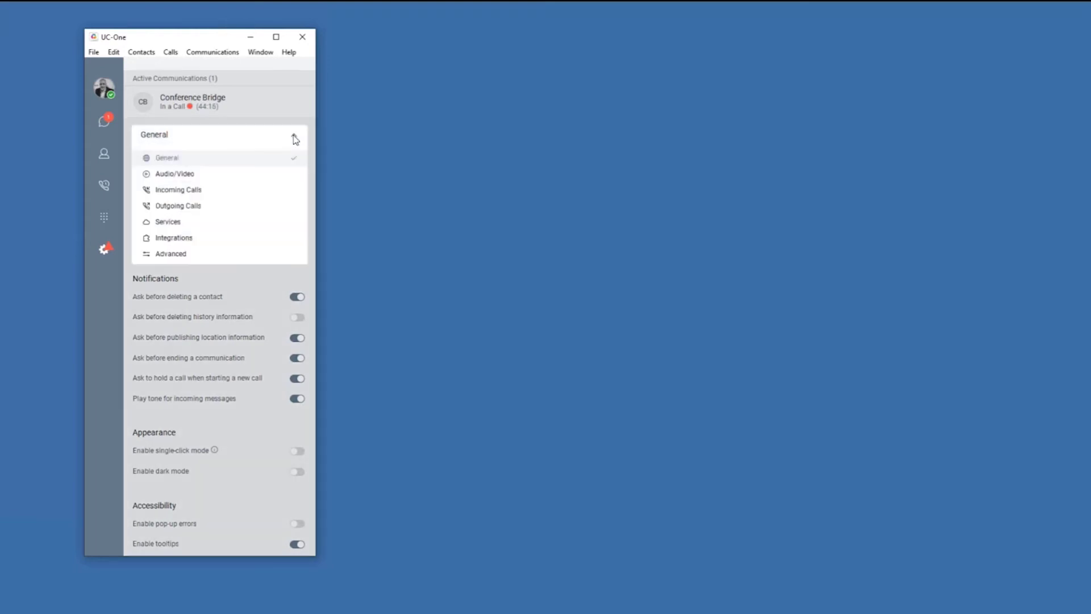
left_click(257, 195)
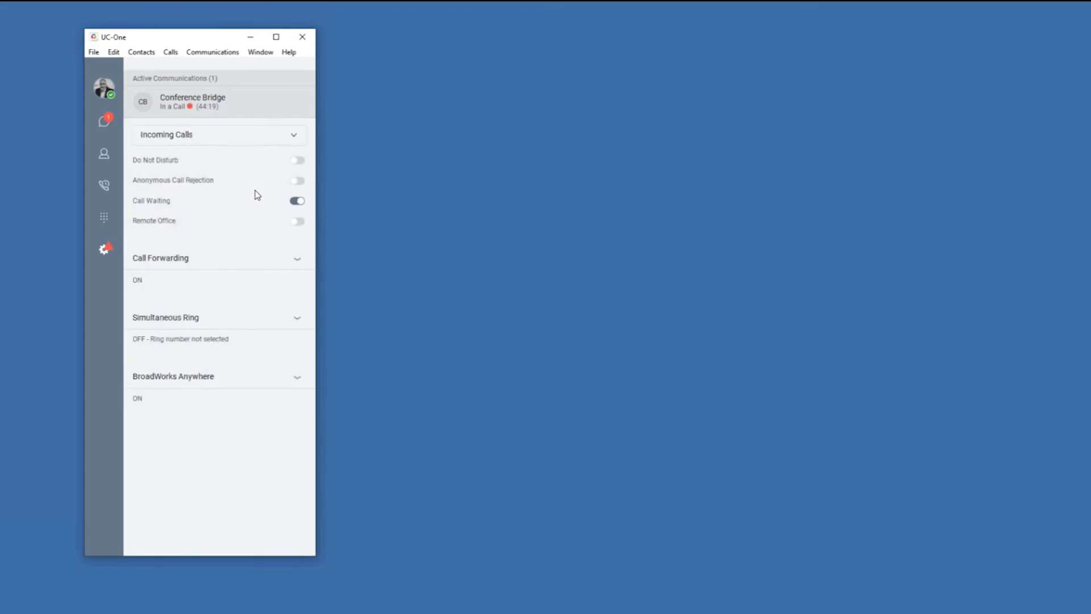
Step: Expand Call Forwarding details, peek at quick call-service options, then switch settings to Services
left_click(297, 262)
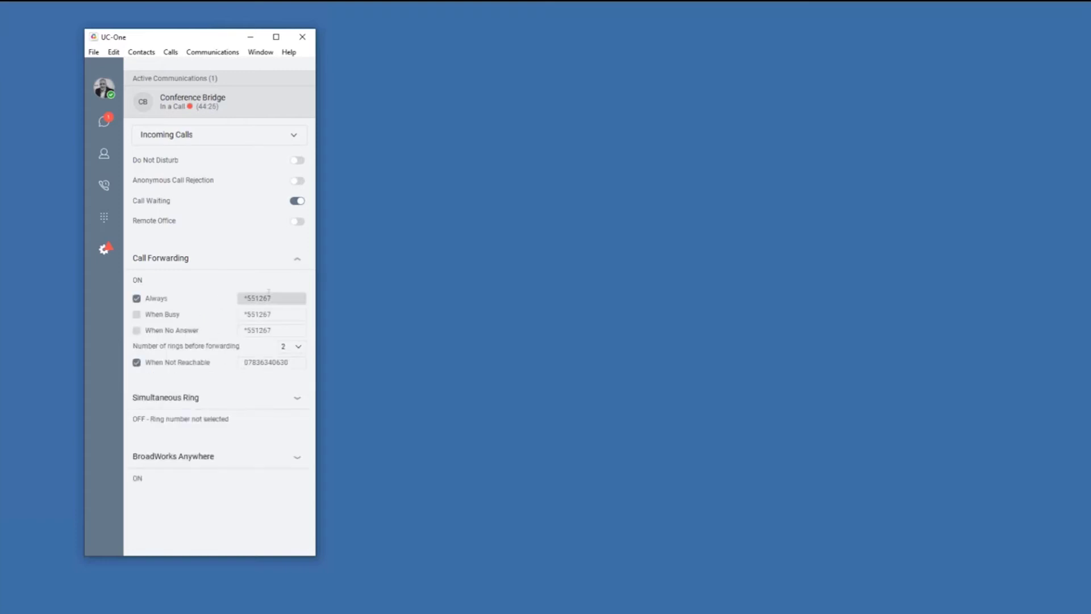
right_click(106, 250)
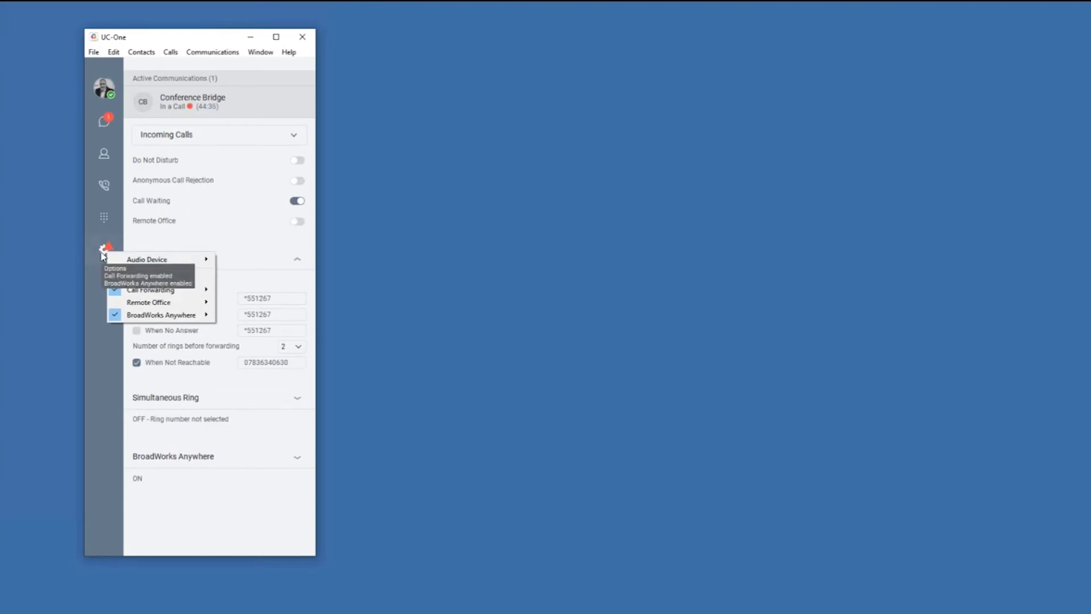
left_click(92, 294)
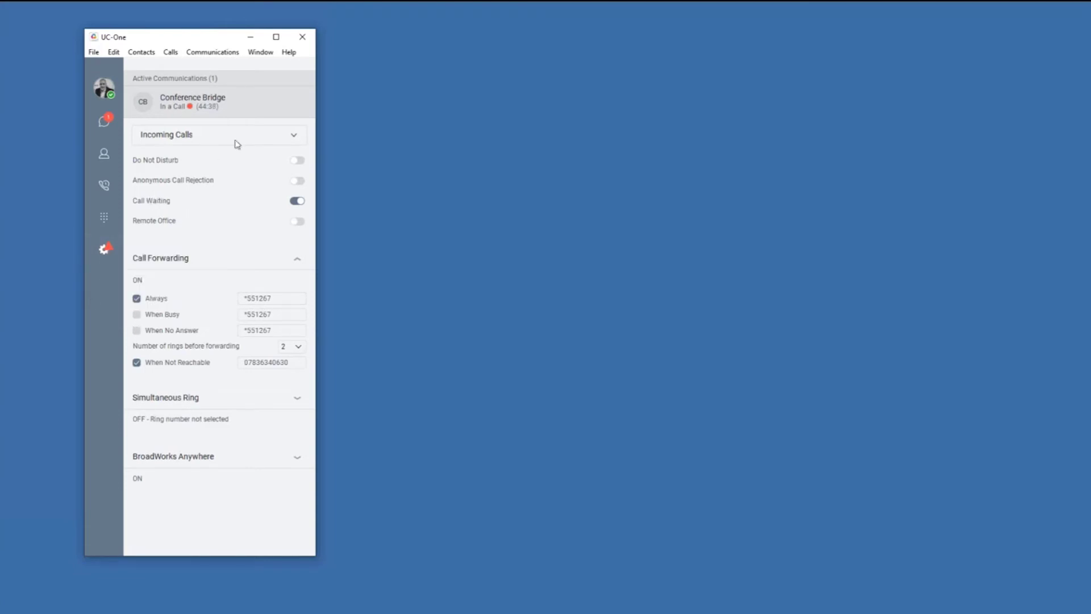
left_click(294, 136)
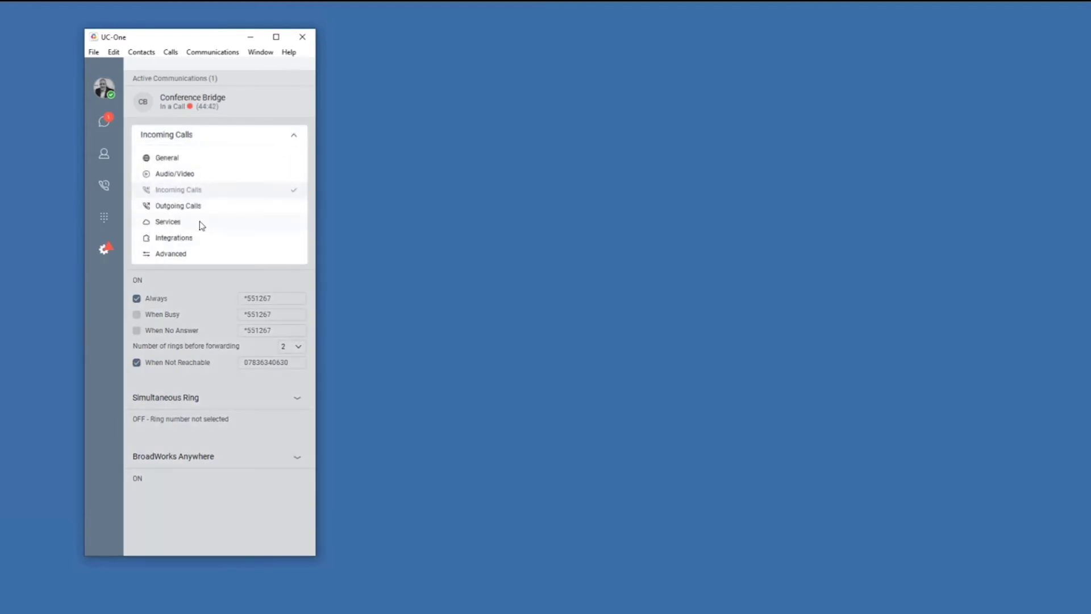
left_click(201, 224)
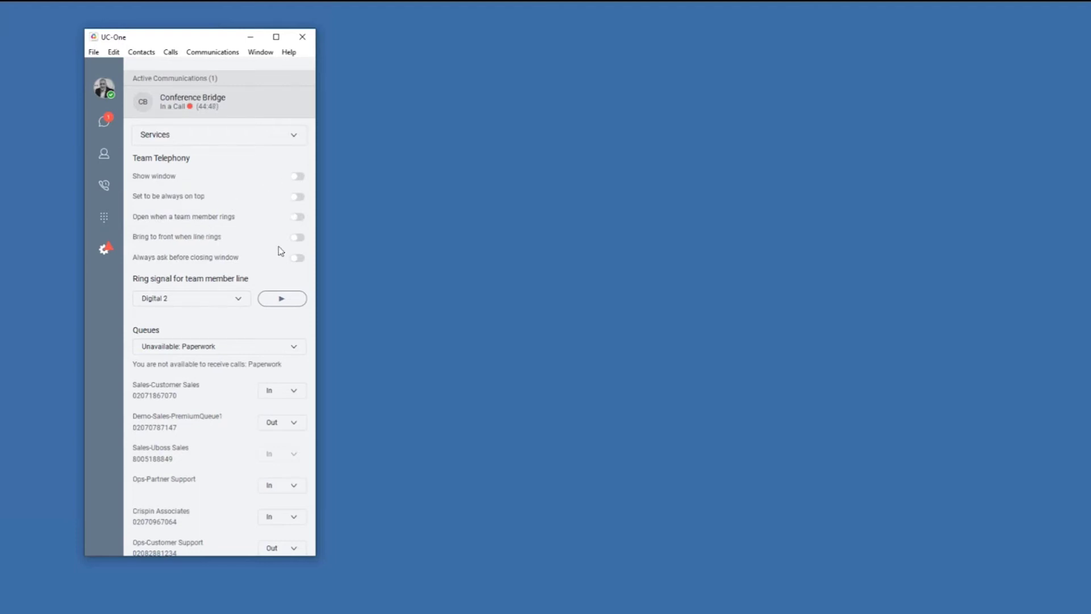
Step: Scroll through the Services call queues, checking which are In or Out, then open the category list
scroll(229, 373, "down", 2)
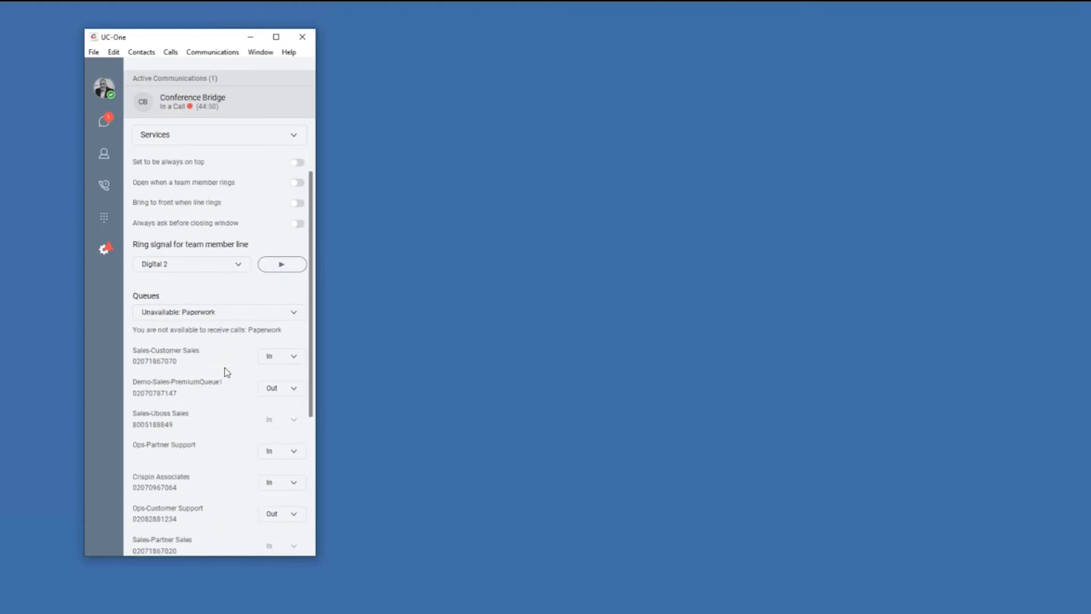
scroll(225, 373, "down", 2)
scroll(222, 371, "down", 2)
scroll(222, 371, "down", 2)
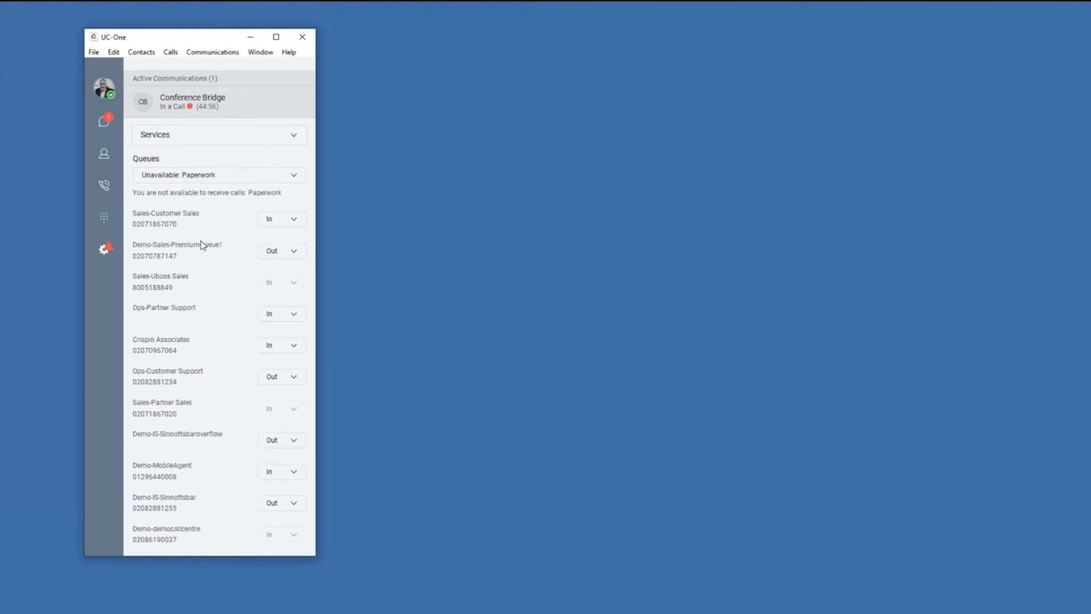
scroll(207, 296, "down", 1)
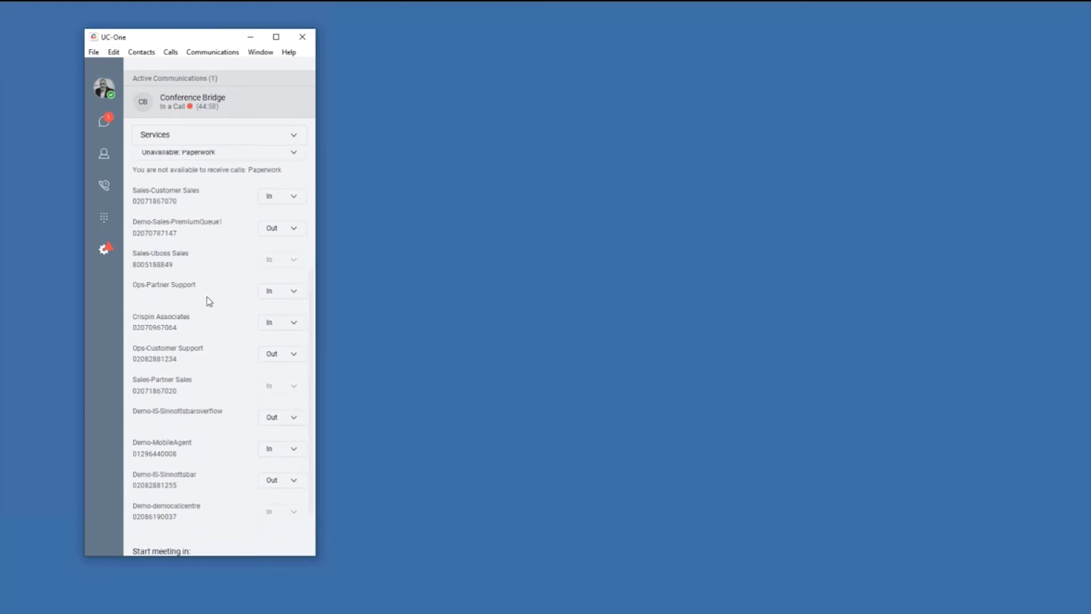
scroll(227, 364, "up", 6)
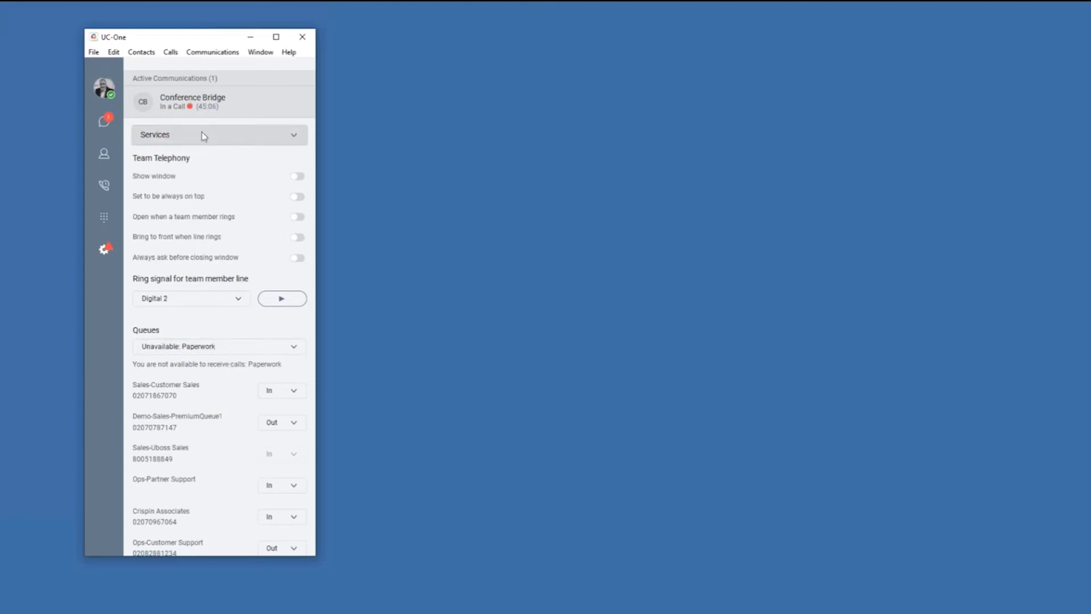
left_click(267, 139)
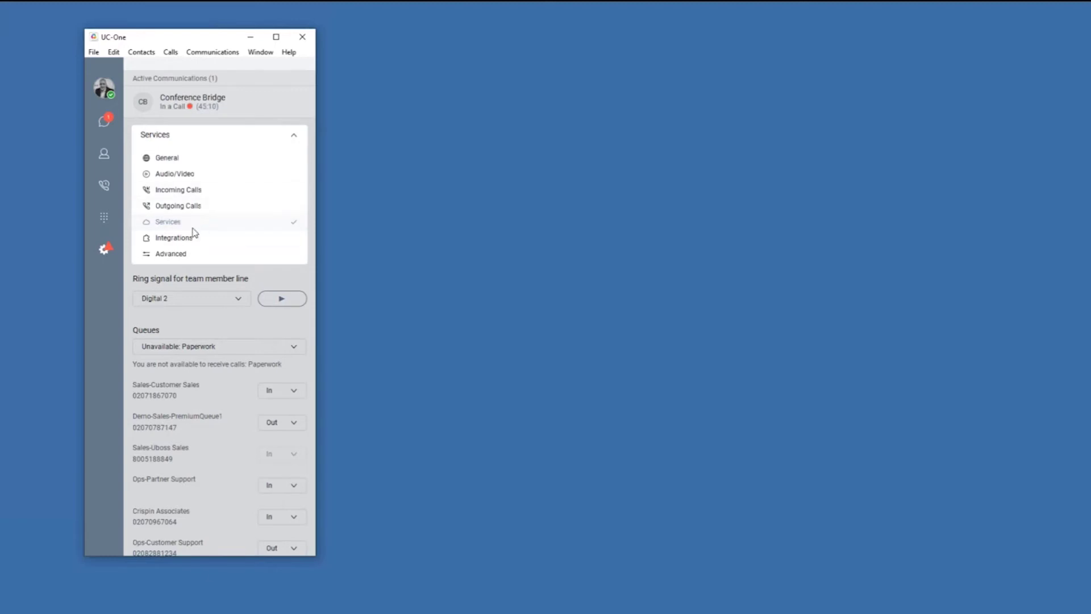
Step: Look over the Integrations settings, then switch the settings category back to General
left_click(197, 238)
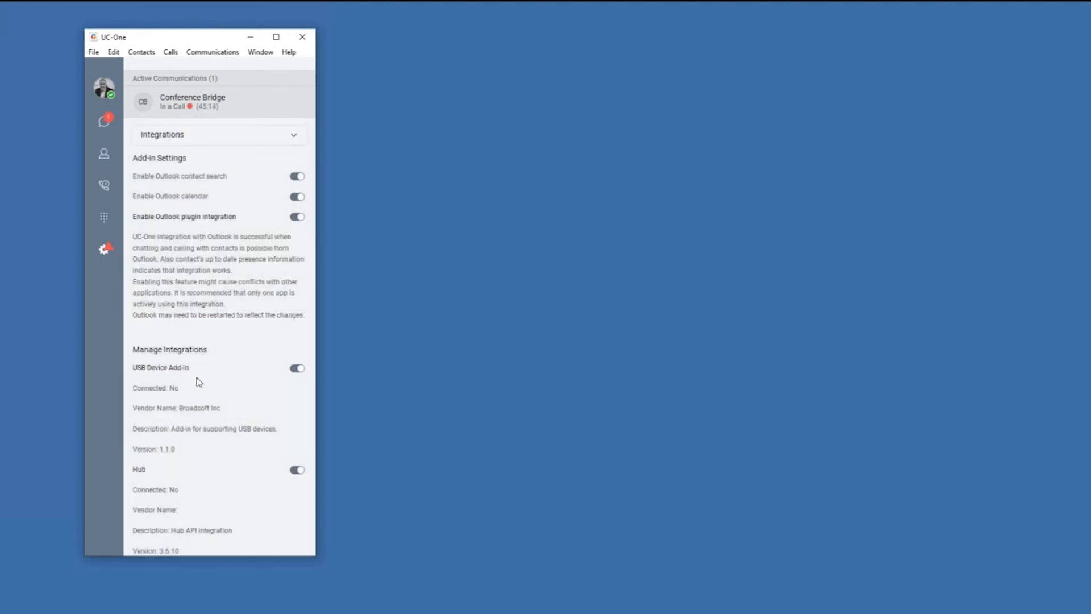
scroll(198, 378, "down", 1)
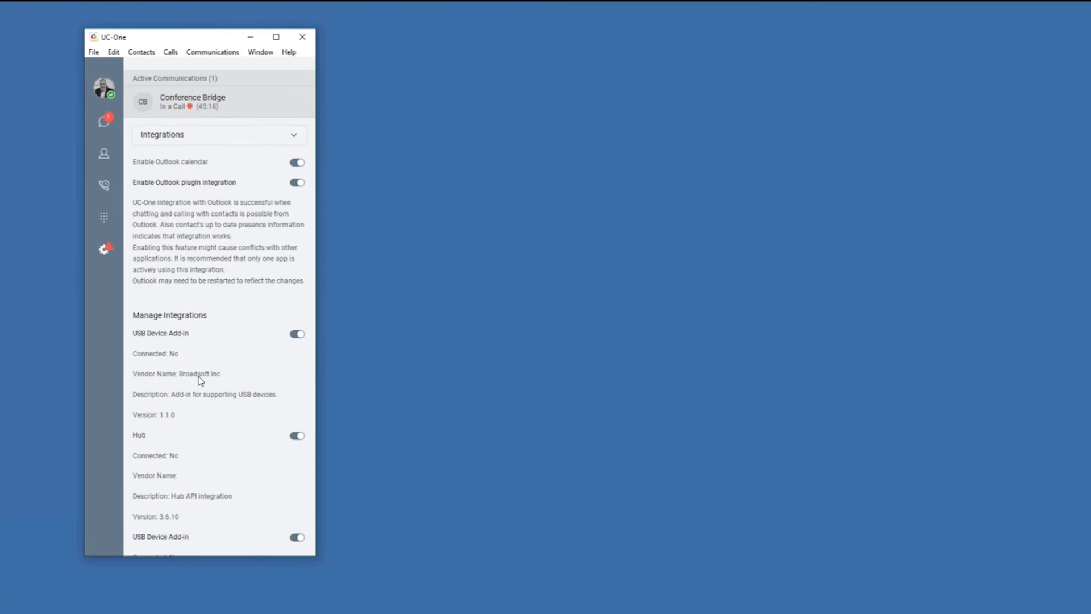
scroll(208, 398, "up", 1)
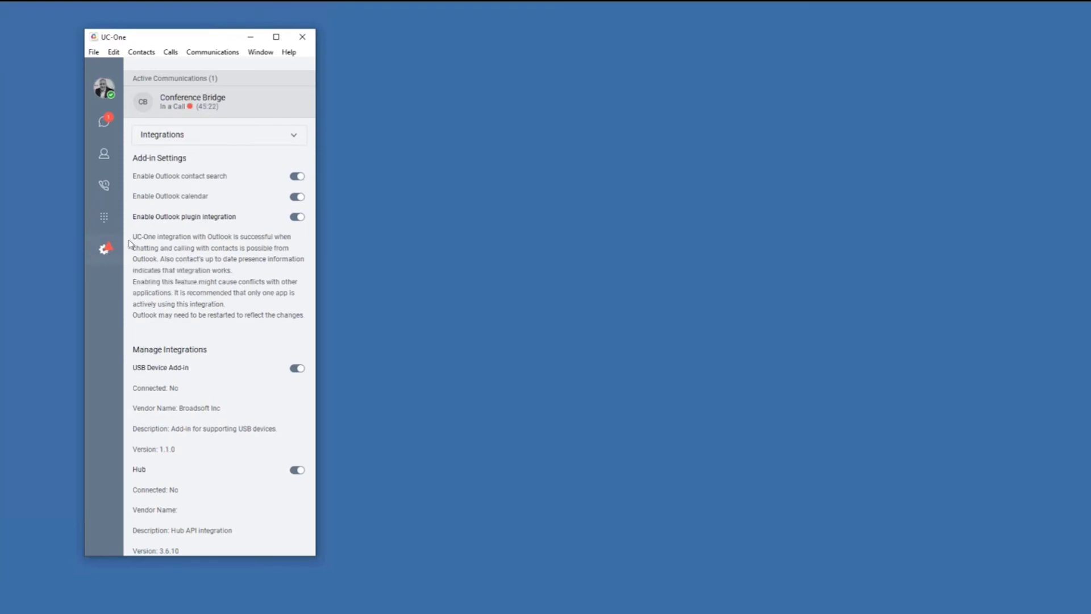
left_click(222, 140)
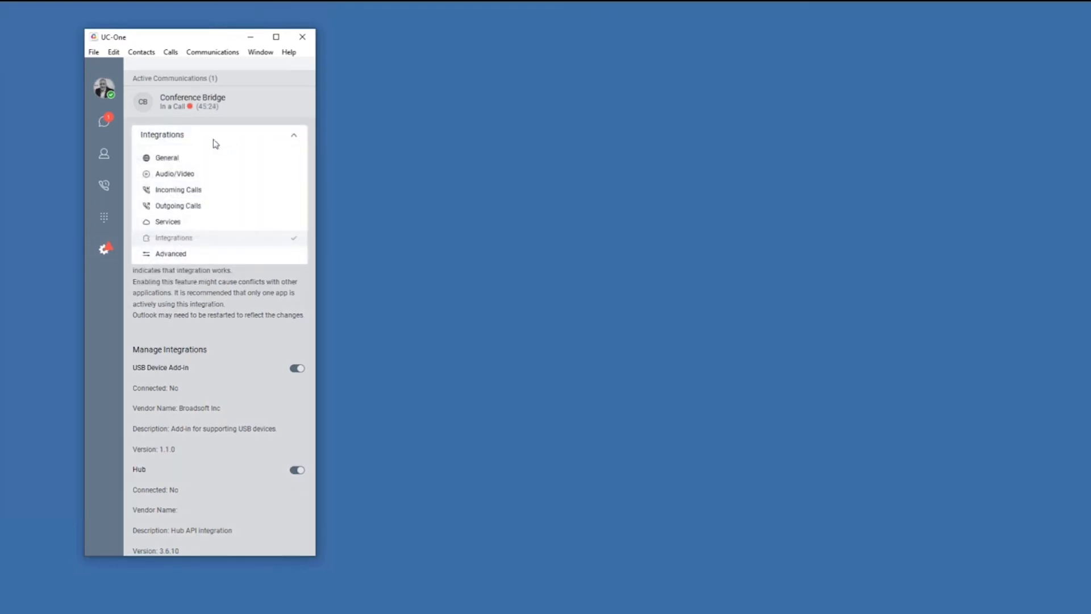
left_click(176, 159)
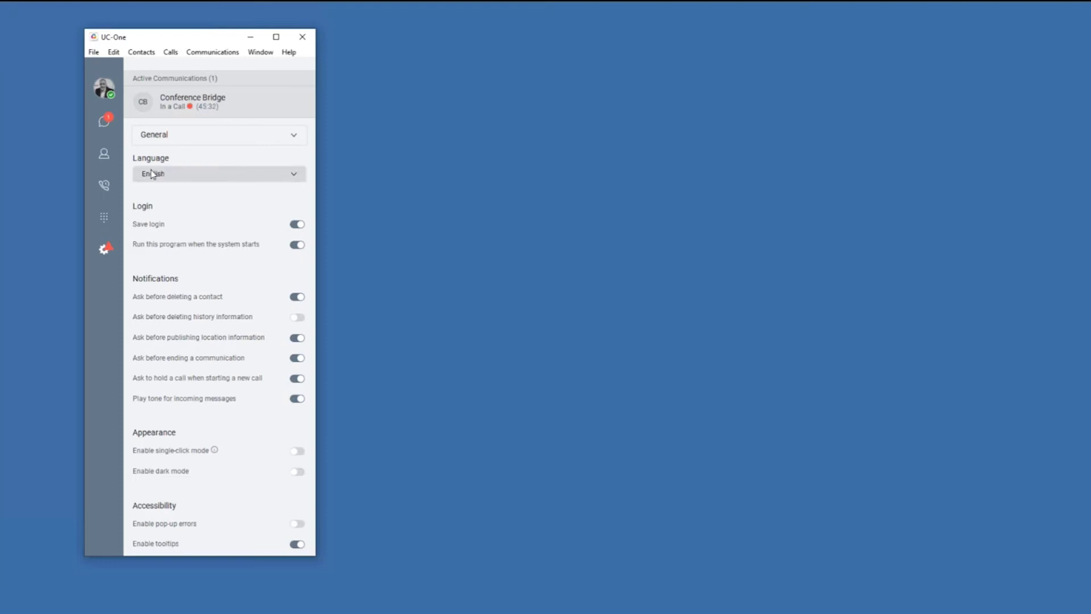
Step: Open My Room from the Contacts list and maximise the UC-One window
left_click(105, 156)
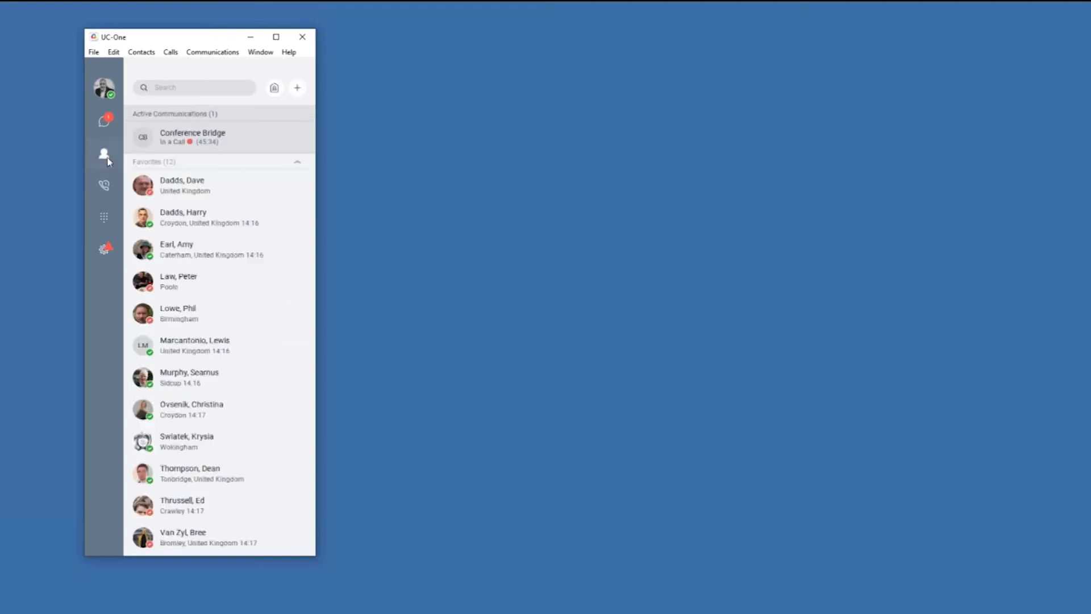
left_click(275, 88)
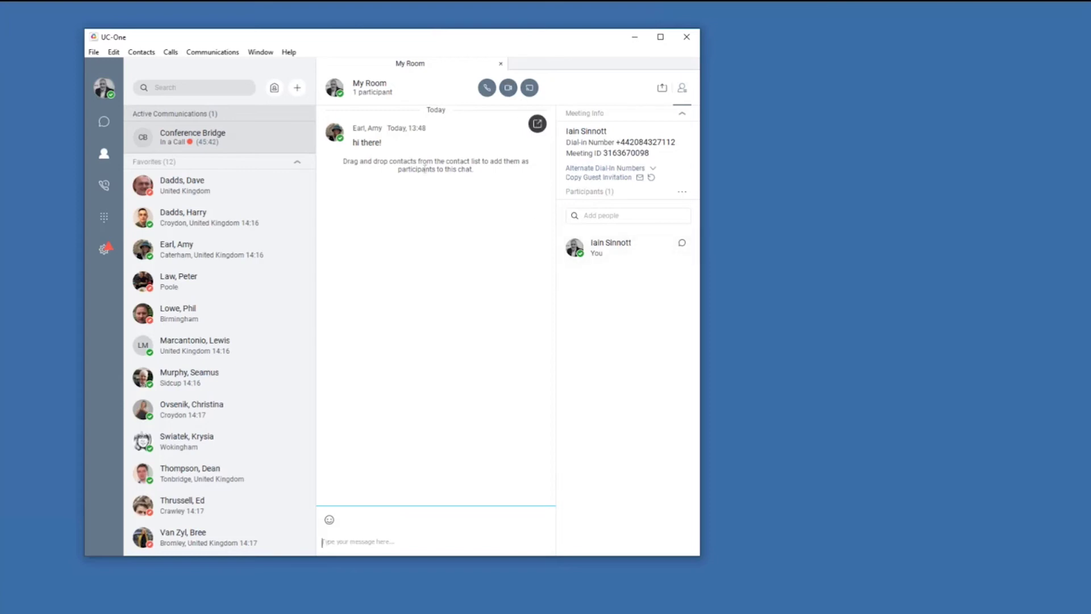
left_click(660, 37)
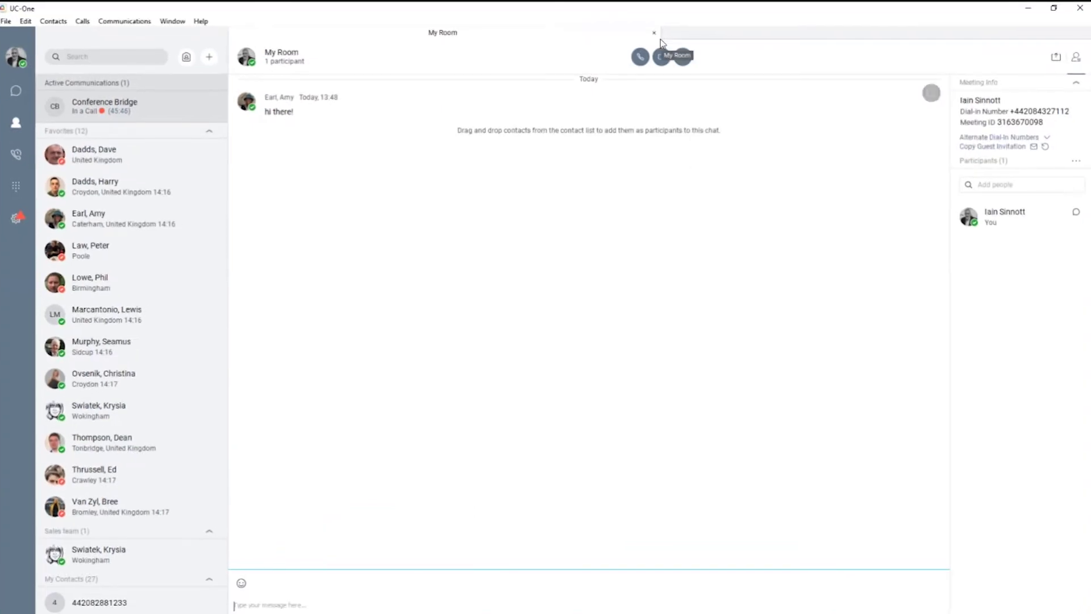
Step: Delete My Room's chat history from the Communications menu
left_click(144, 23)
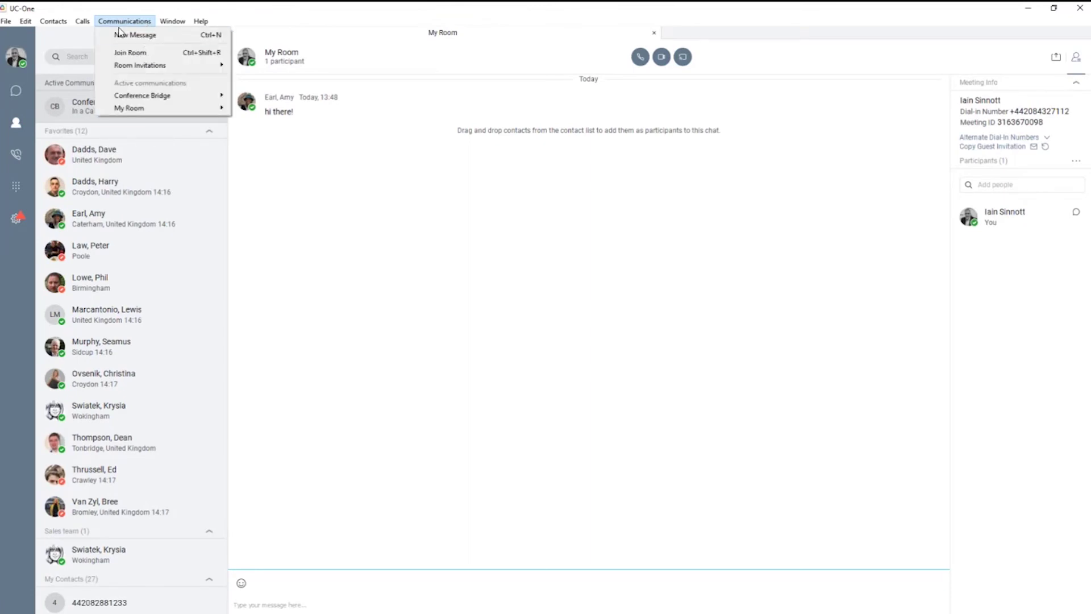
mouse_move(167, 111)
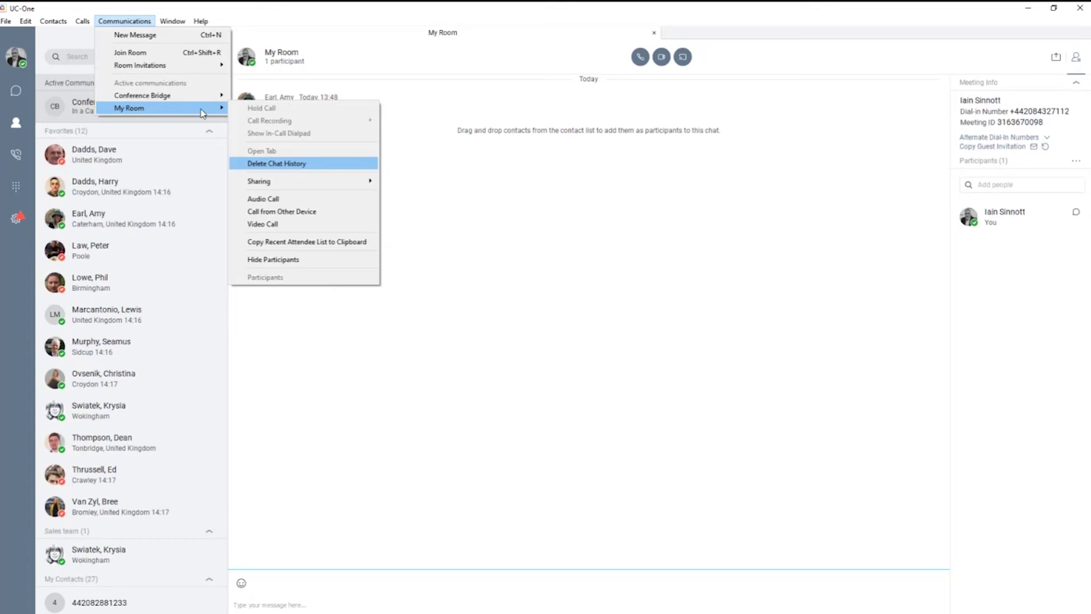
left_click(278, 165)
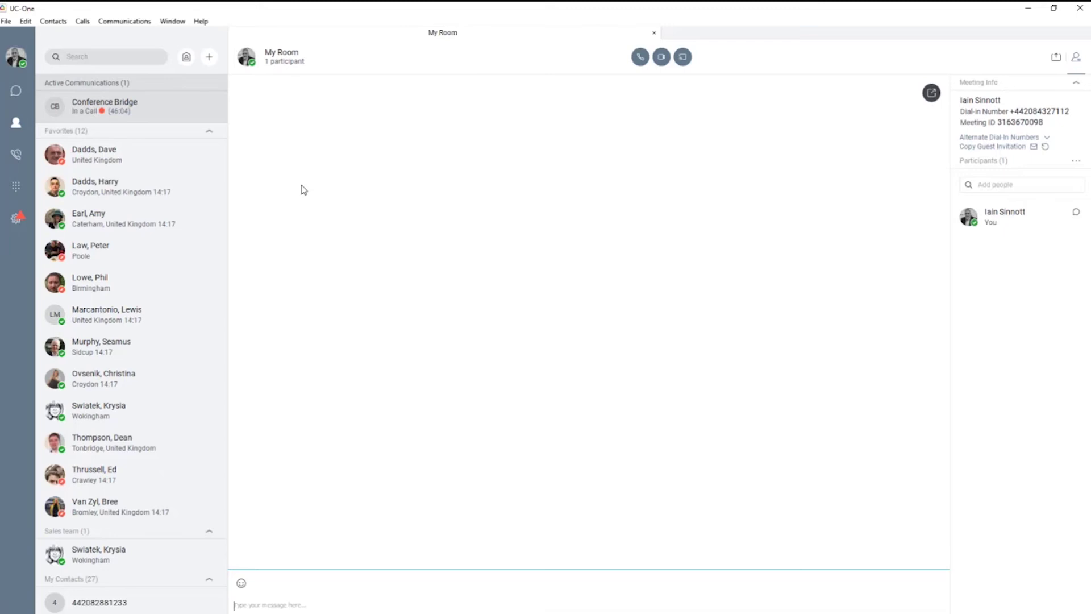
Step: Bring up the actions menu for a Favorites contact to reach Invite to Room
right_click(103, 243)
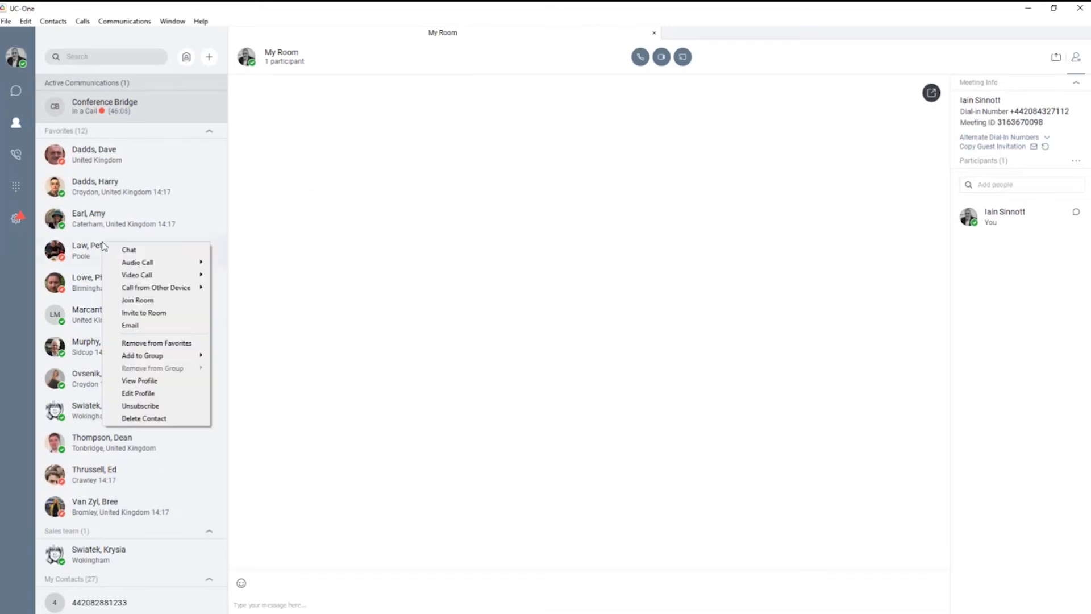
mouse_move(122, 267)
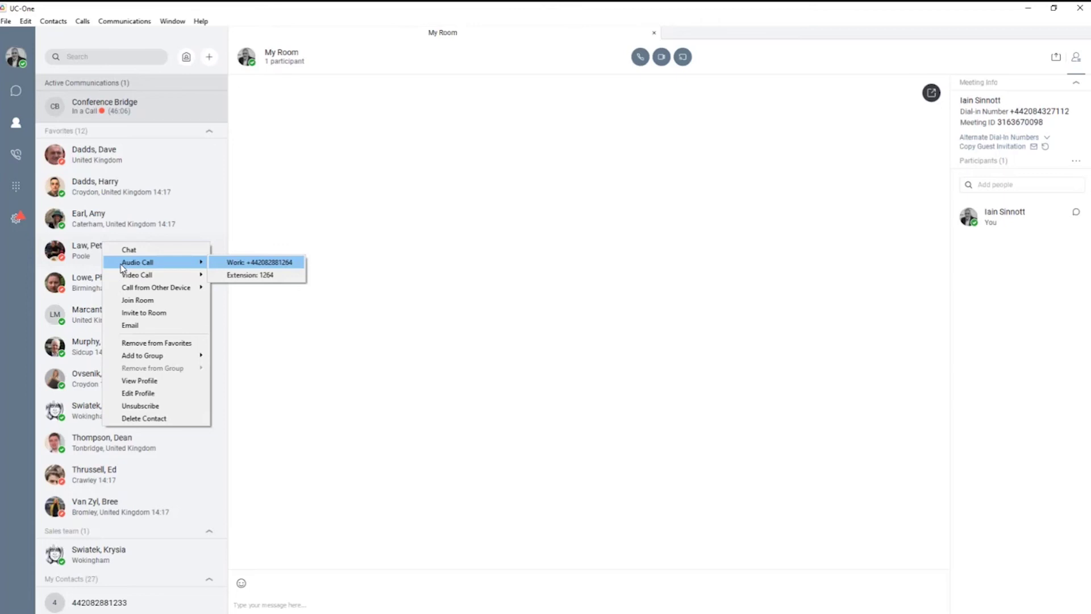
Step: Invite the favourite contact into My Room and view the call full screen
left_click(144, 313)
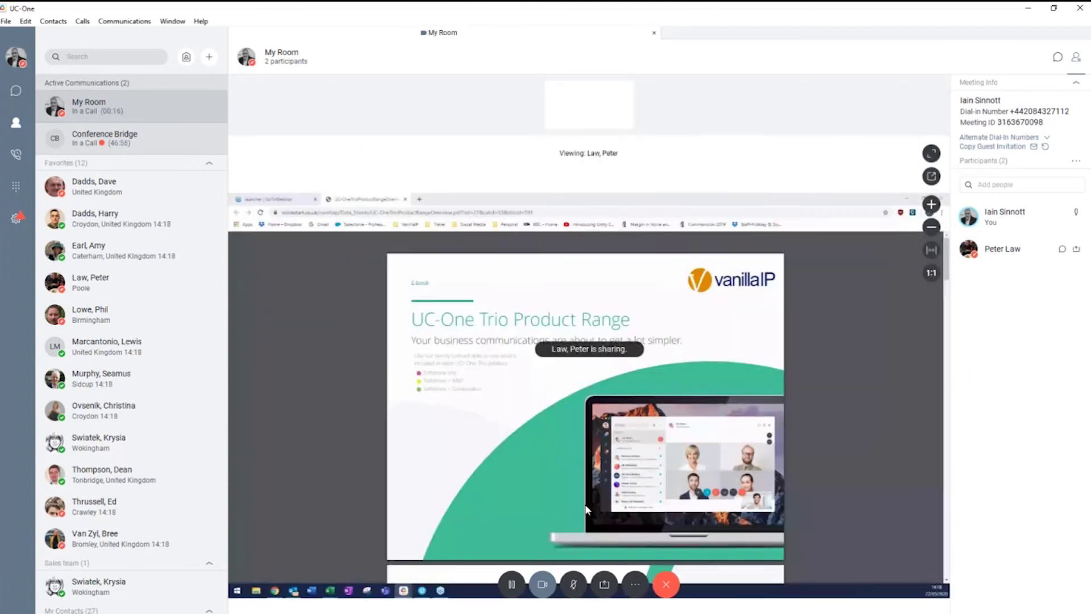
left_click(931, 176)
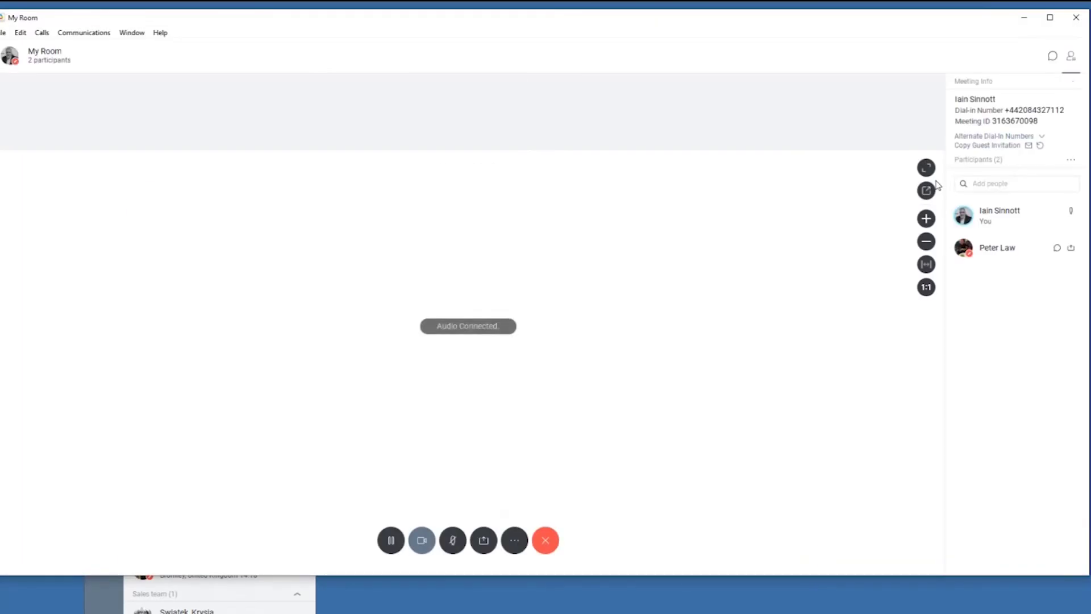
left_click(926, 168)
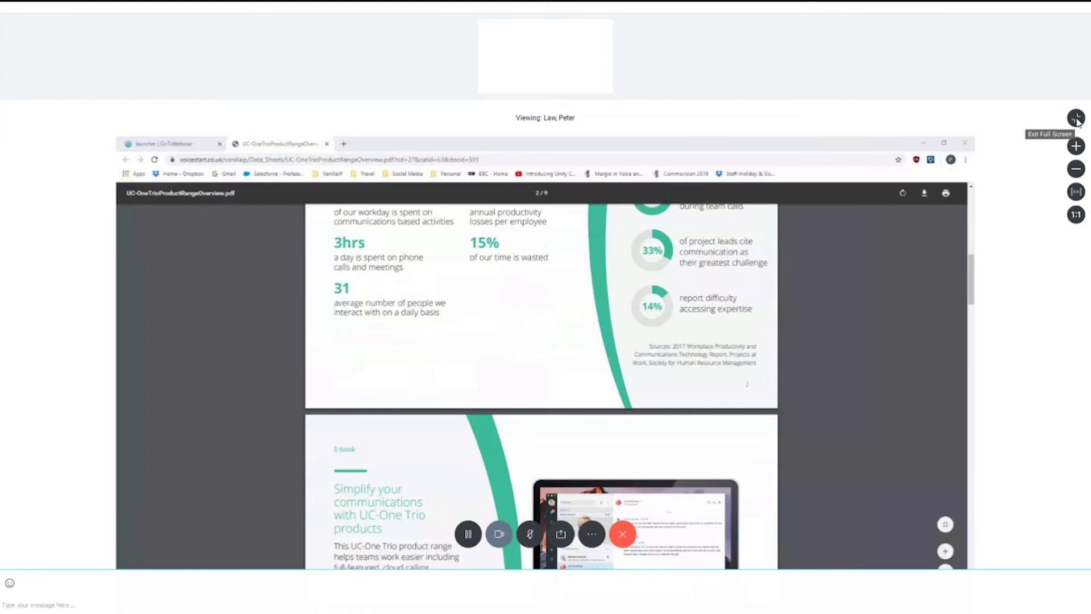
Step: Exit full screen, dock the call into the main window and maximise UC-One
left_click(1075, 118)
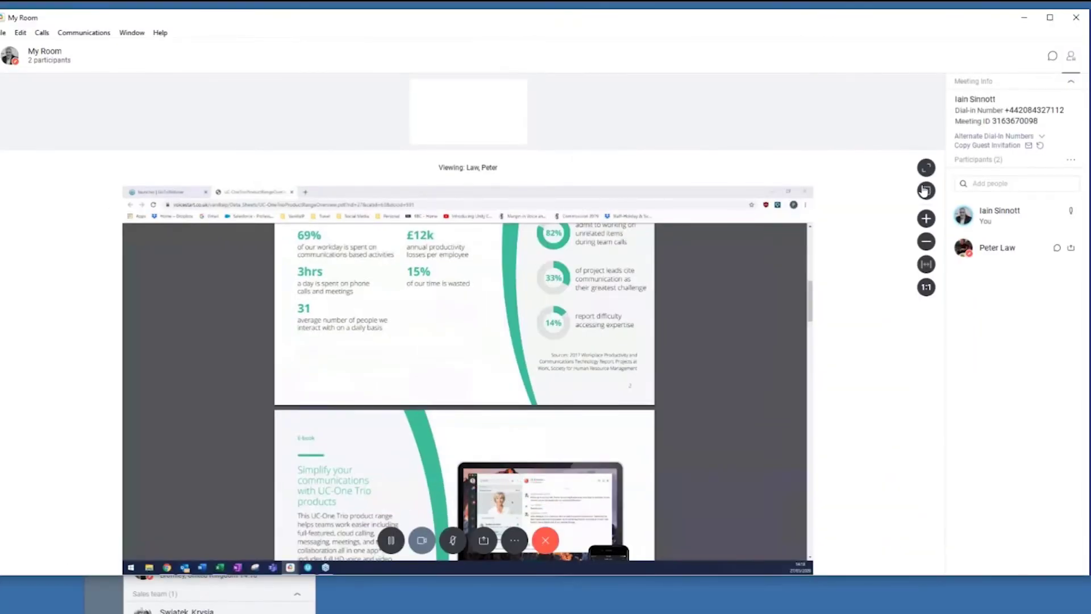
left_click(924, 190)
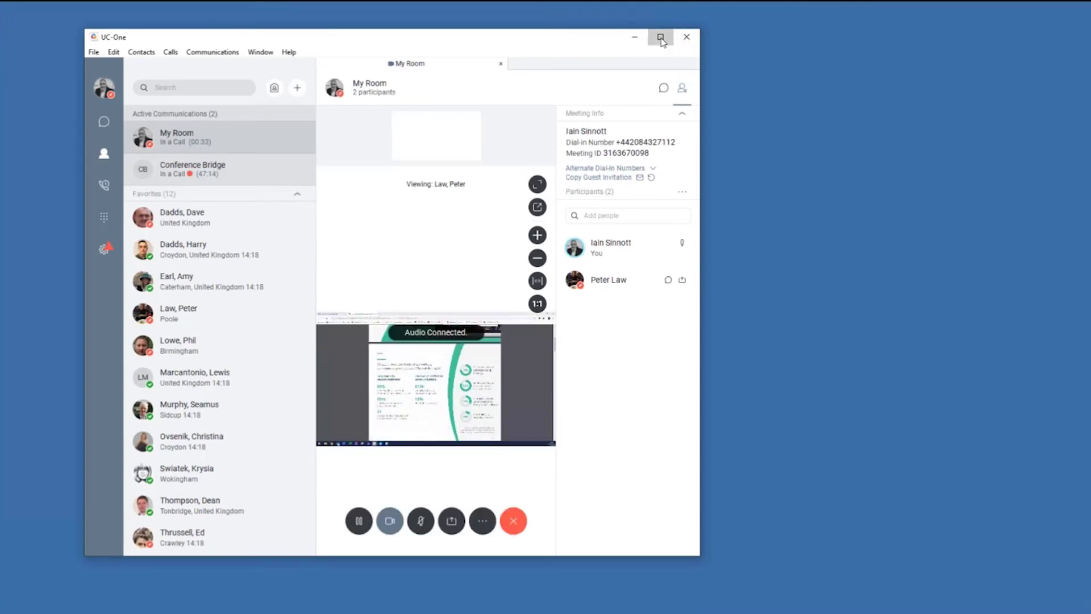
left_click(660, 38)
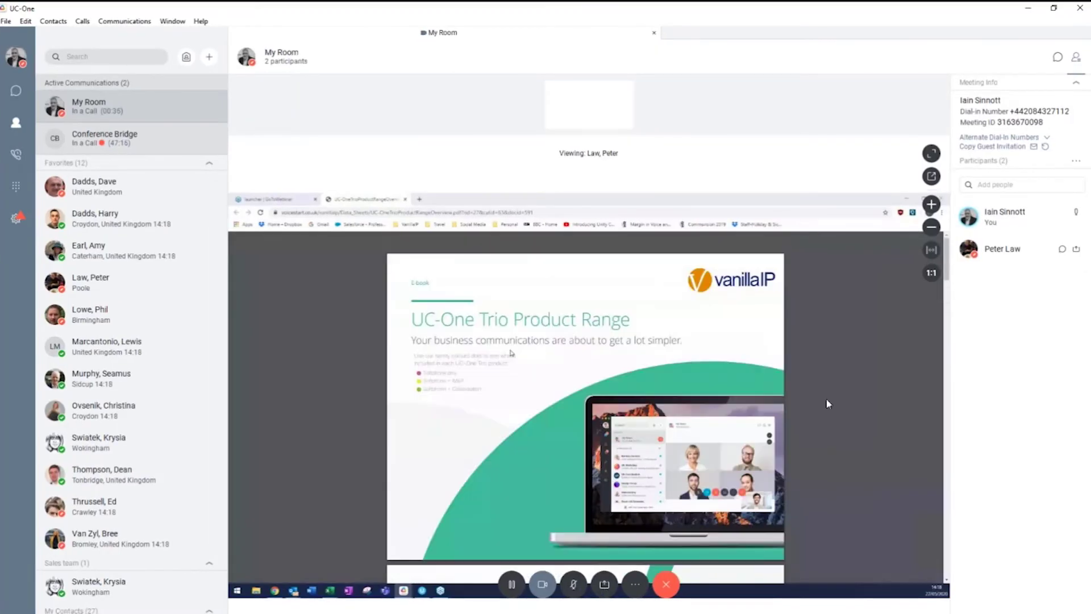
Step: Share the monitor showing your PowerPoint slides with My Room
left_click(604, 584)
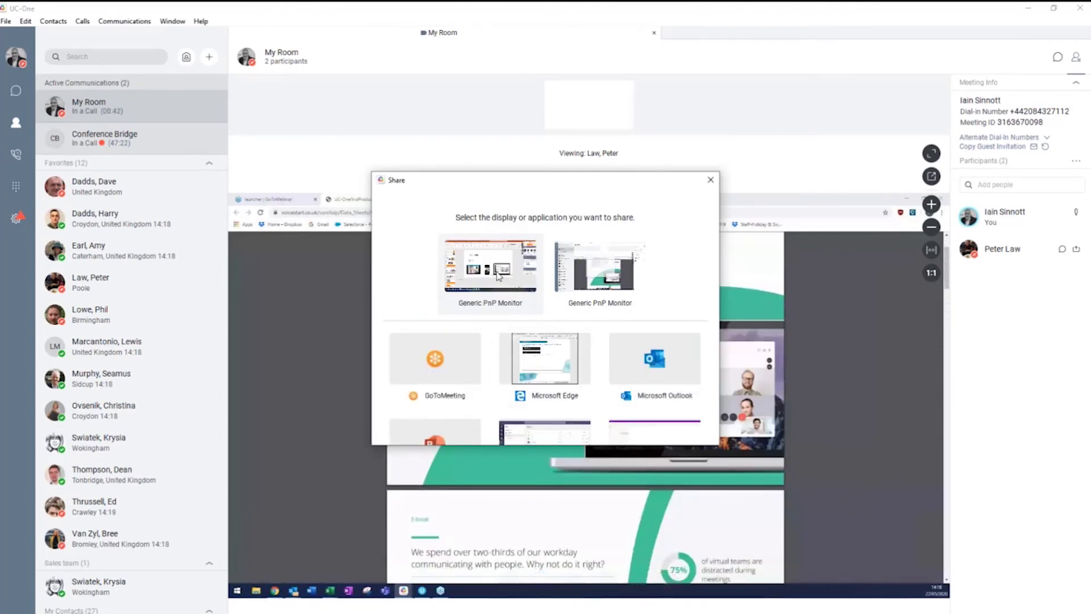
scroll(481, 299, "down", 1)
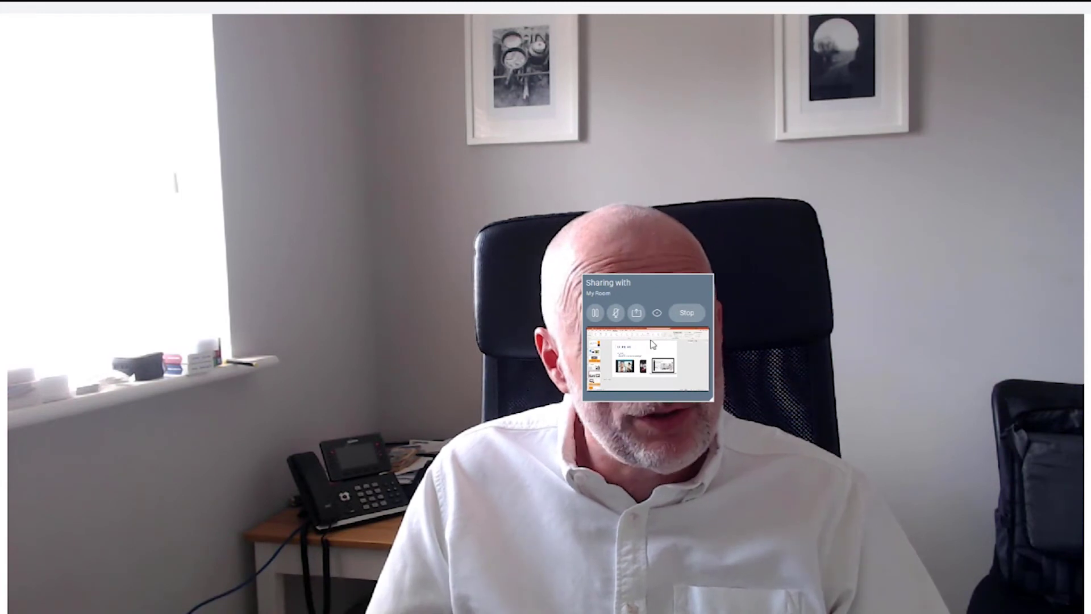
mouse_move(666, 388)
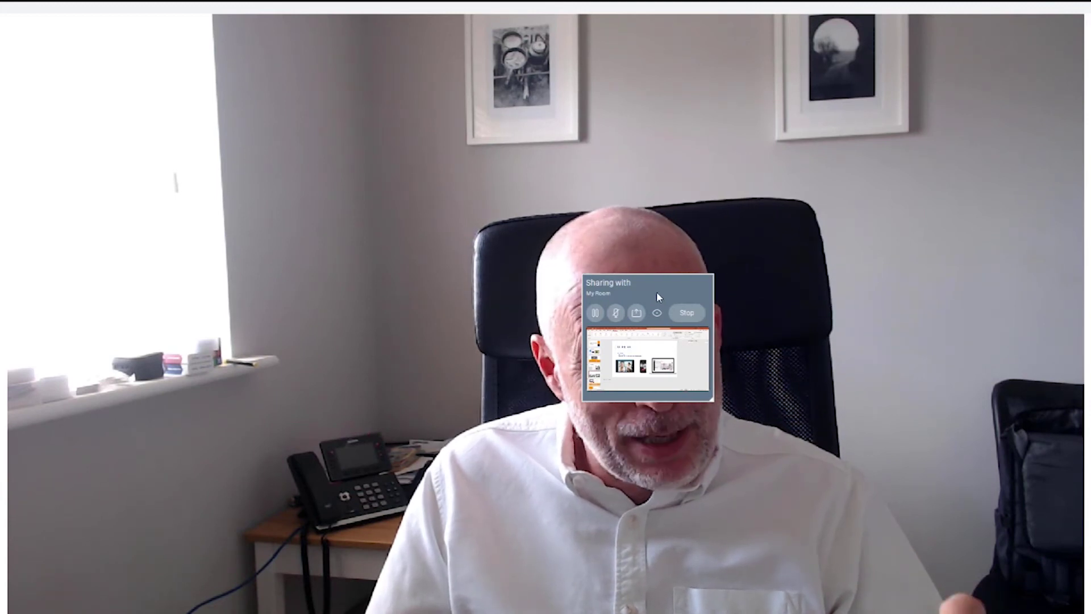
mouse_move(512, 333)
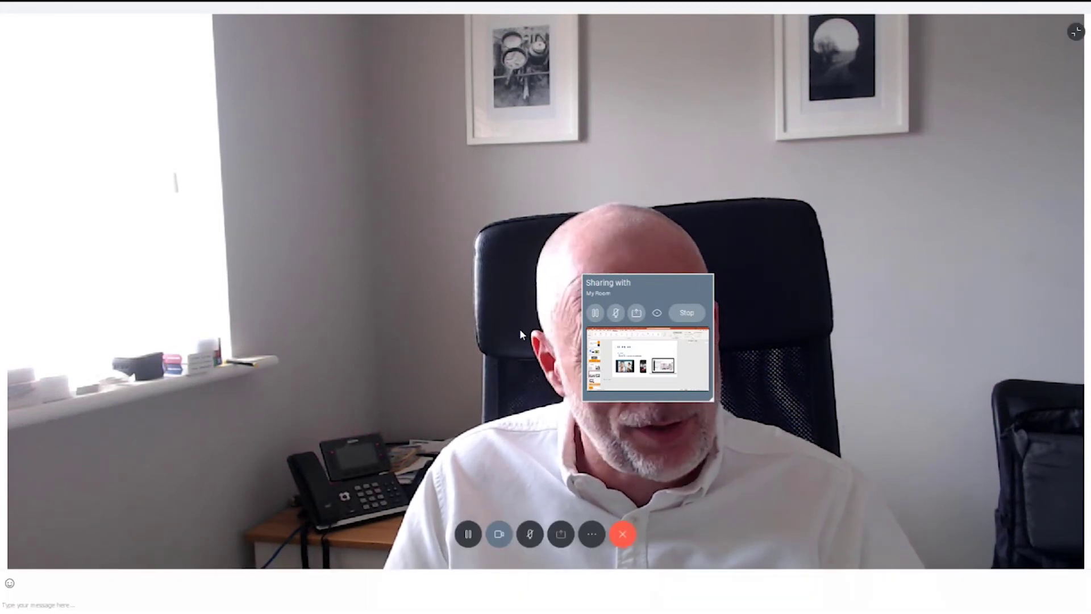
Step: Stop sharing your screen with My Room
left_click(687, 313)
left_click(498, 536)
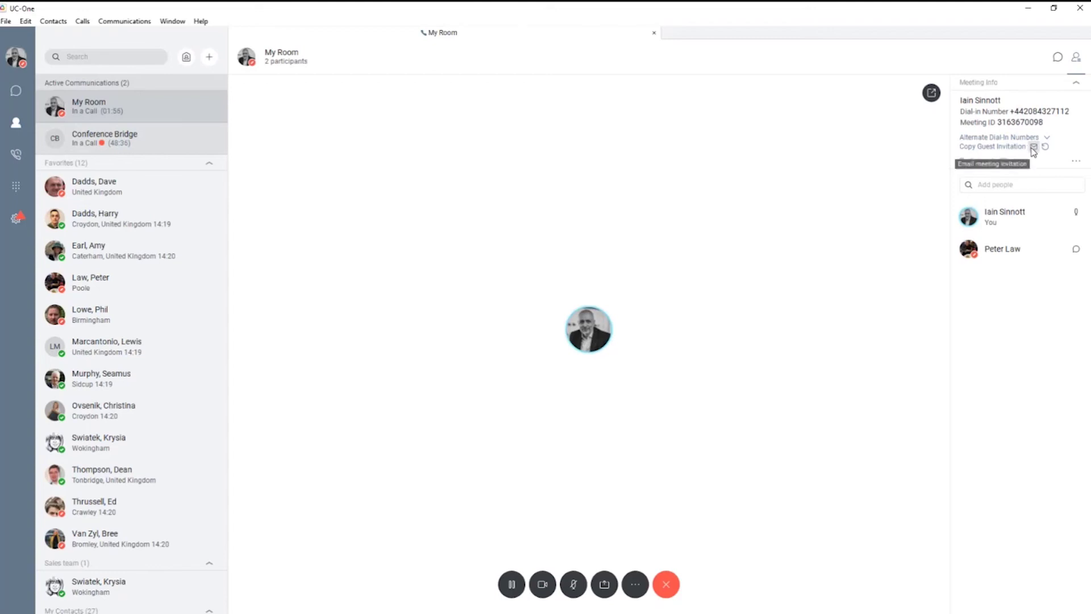
Step: Start an email invitation for the meeting, then close the draft without saving
left_click(1033, 149)
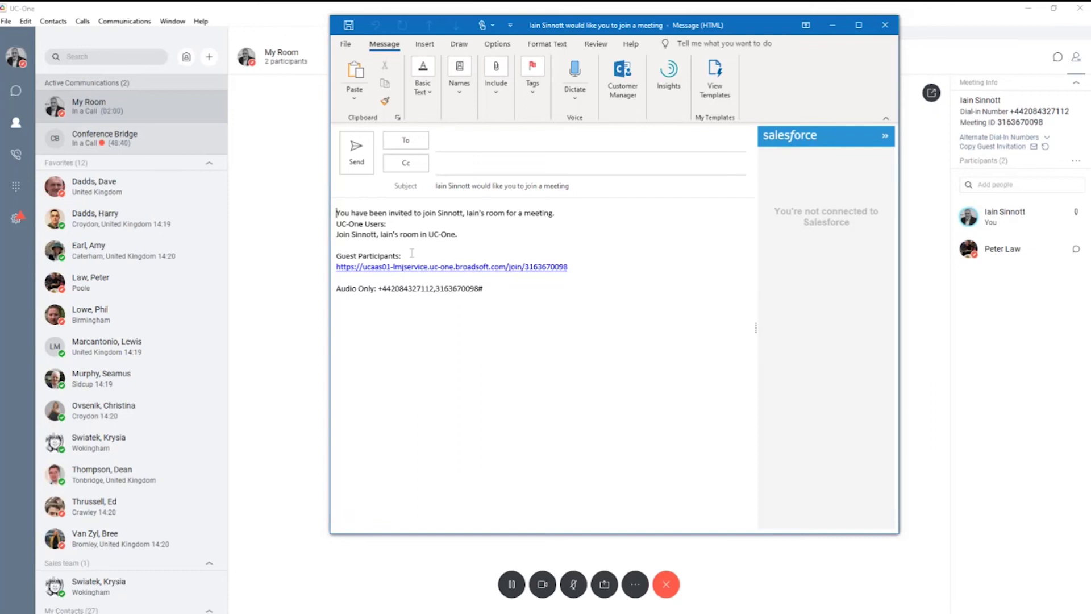
left_click(884, 25)
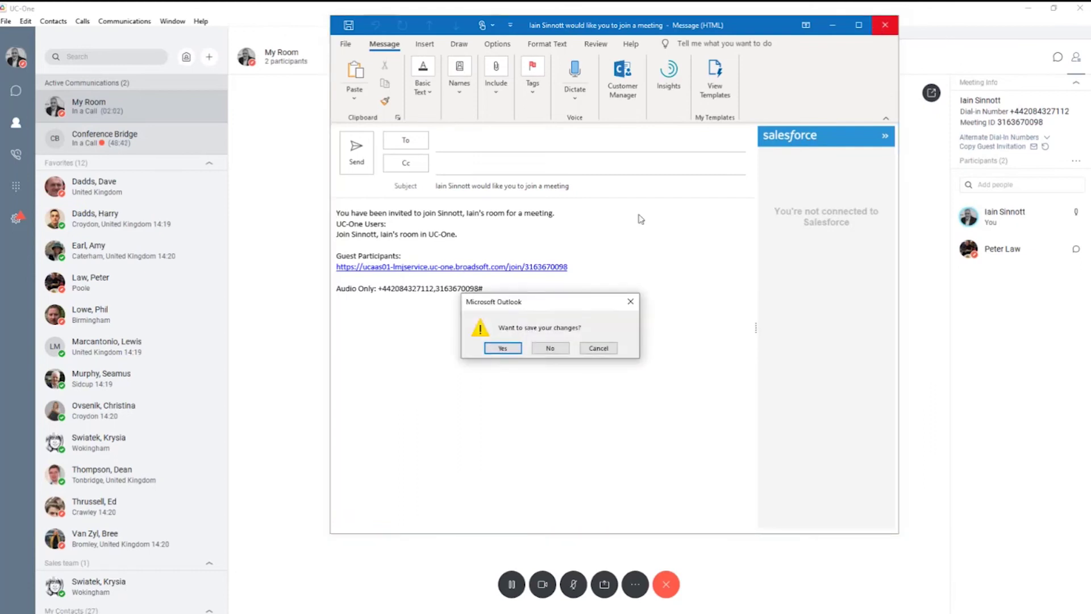
left_click(546, 349)
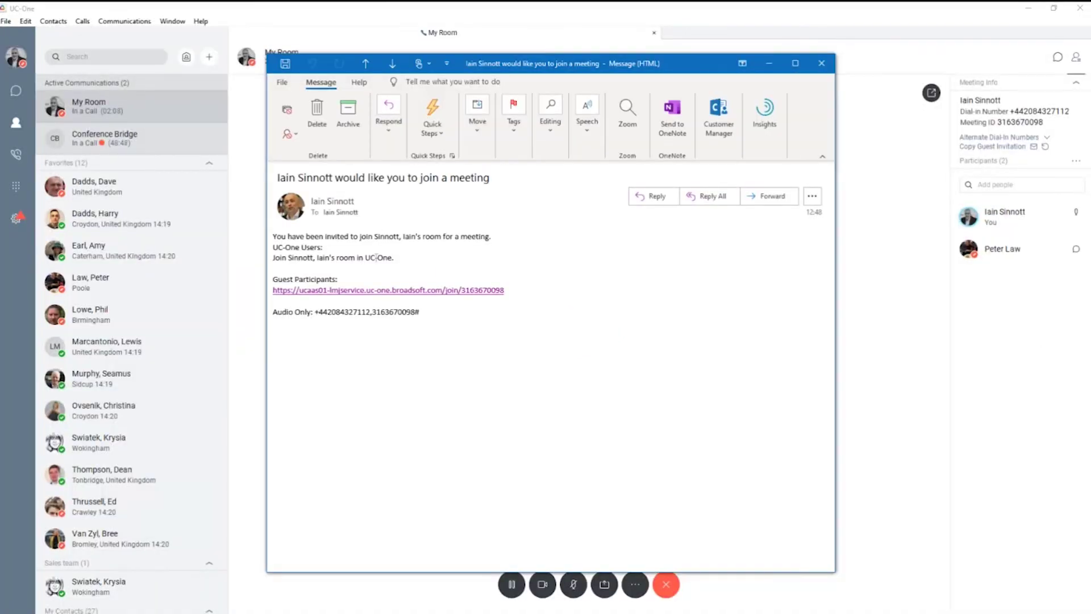
Step: Open the guest join link, autofill the guest's name and join the room as a guest
left_click(425, 291)
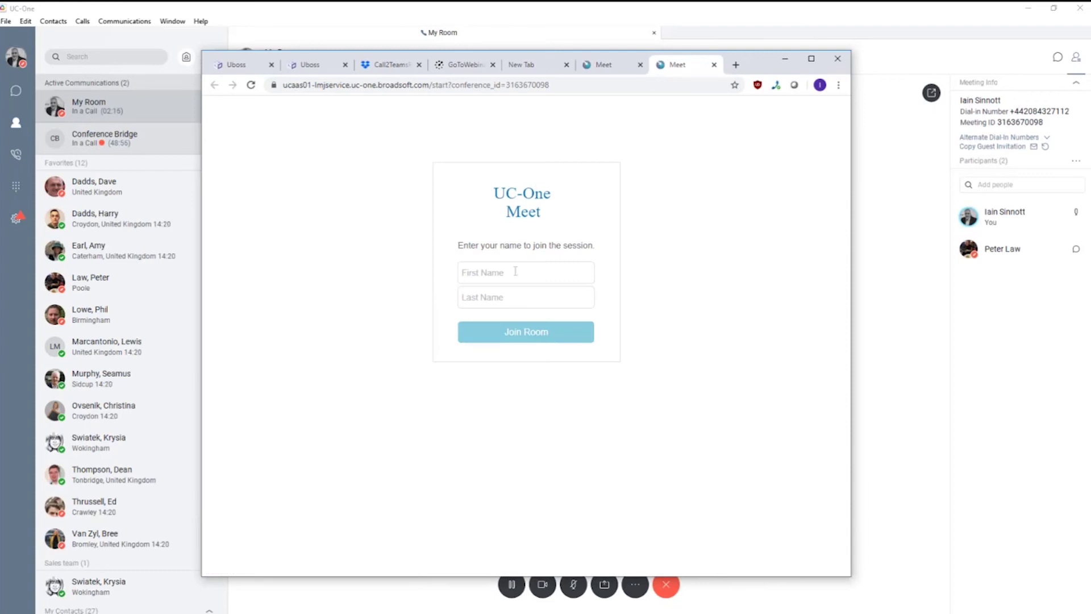
left_click(516, 271)
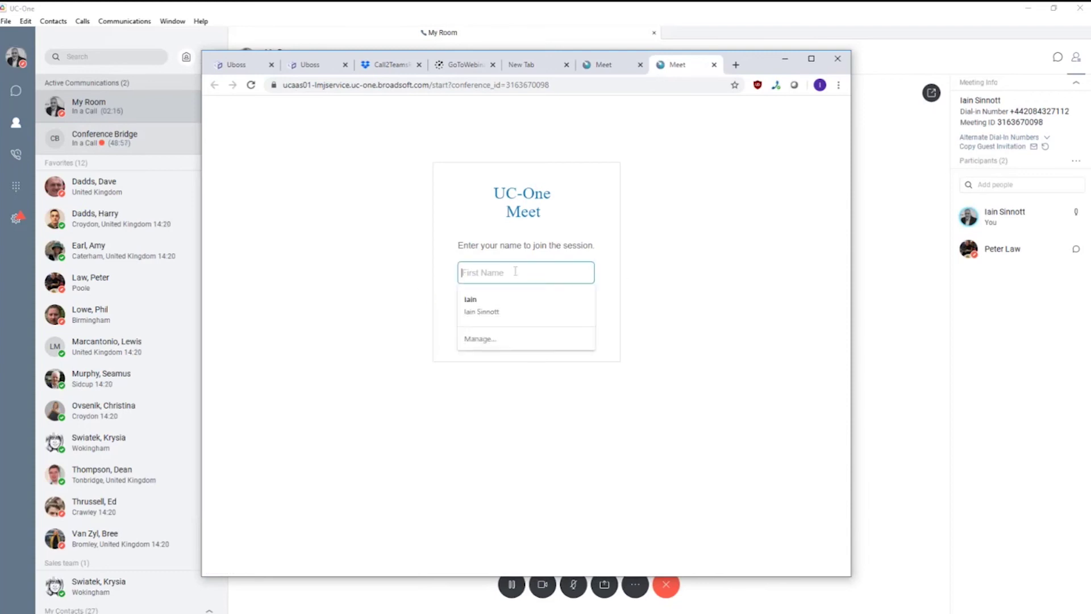
left_click(498, 299)
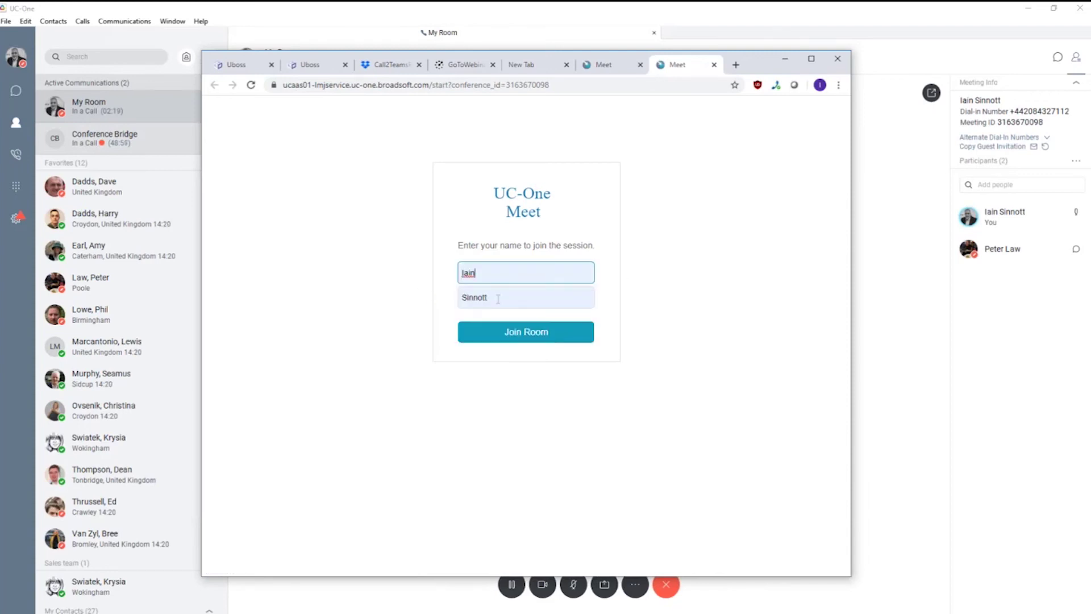
left_click(521, 339)
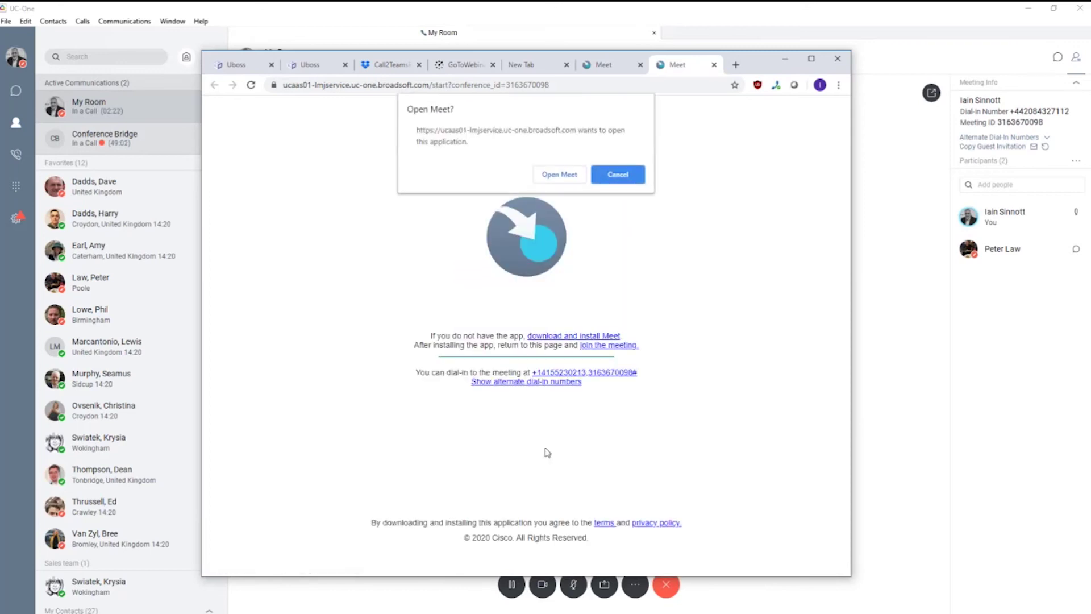
Step: Mute the host's microphone and let the browser launch the UC-One Meet app
left_click(573, 592)
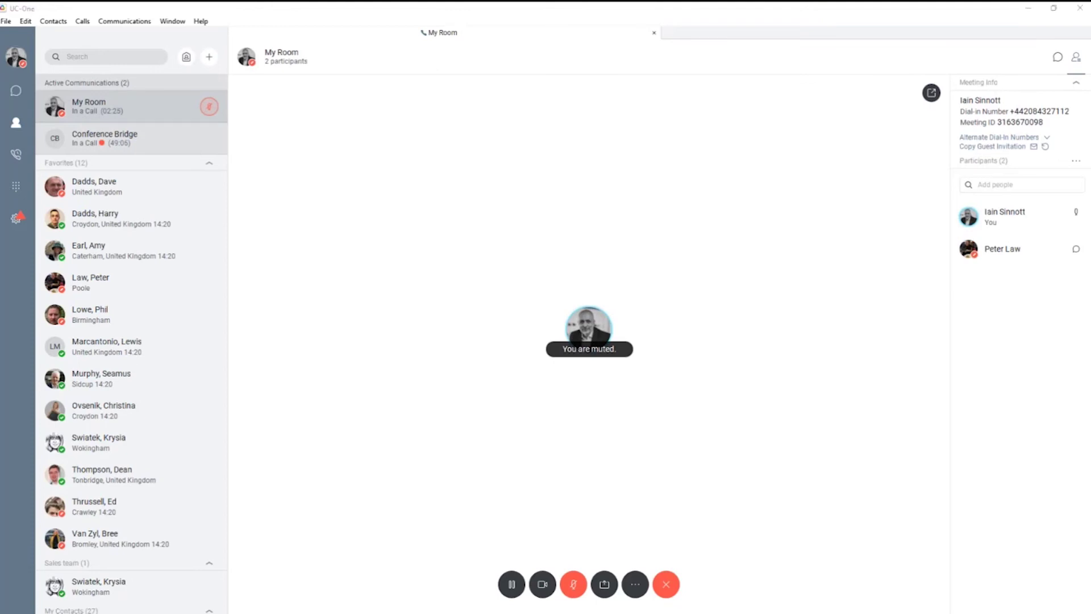
left_click(1053, 8)
left_click(762, 60)
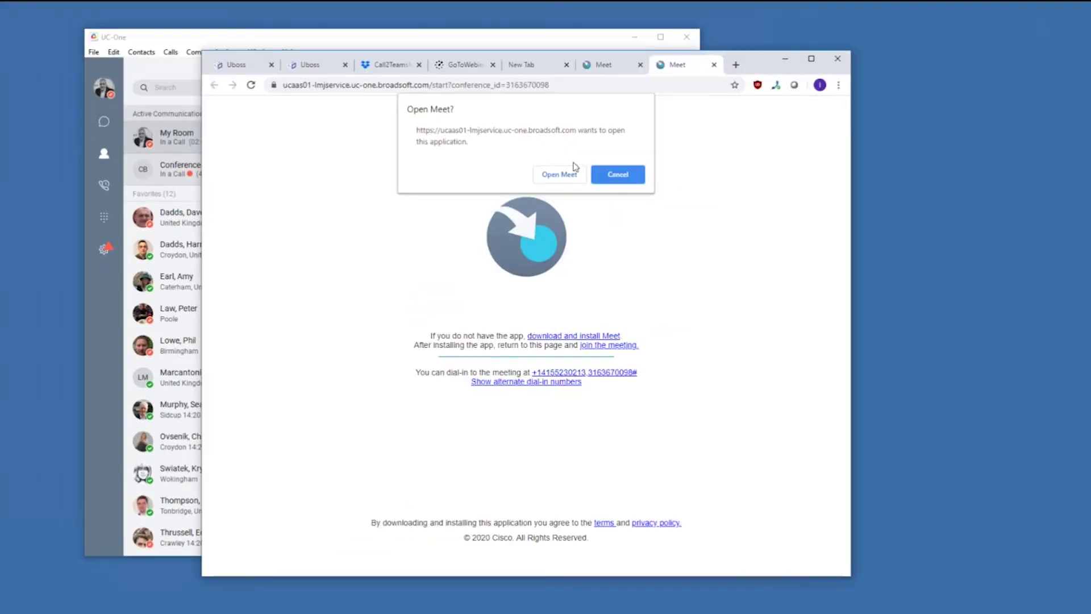
left_click(560, 175)
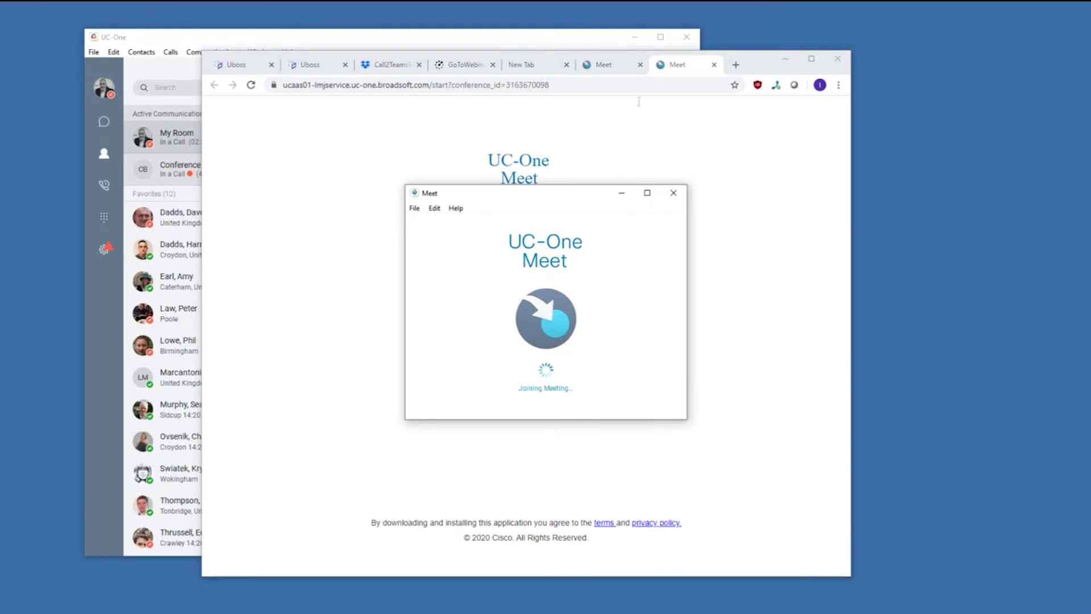
Step: Dismiss the guest, then the other participant, from the My Room call
left_click(585, 36)
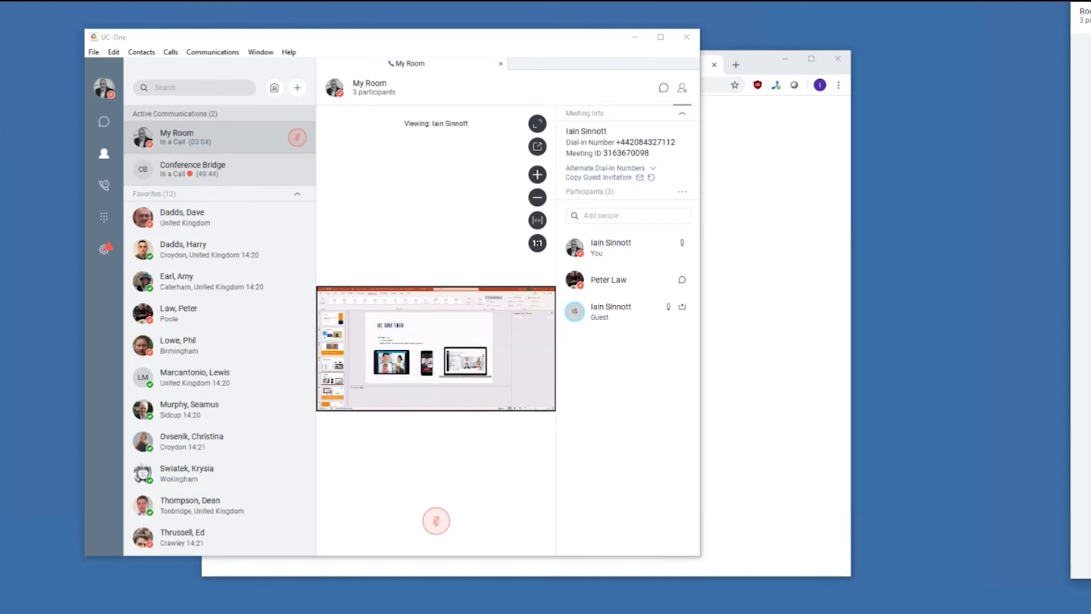
mouse_move(509, 409)
right_click(605, 316)
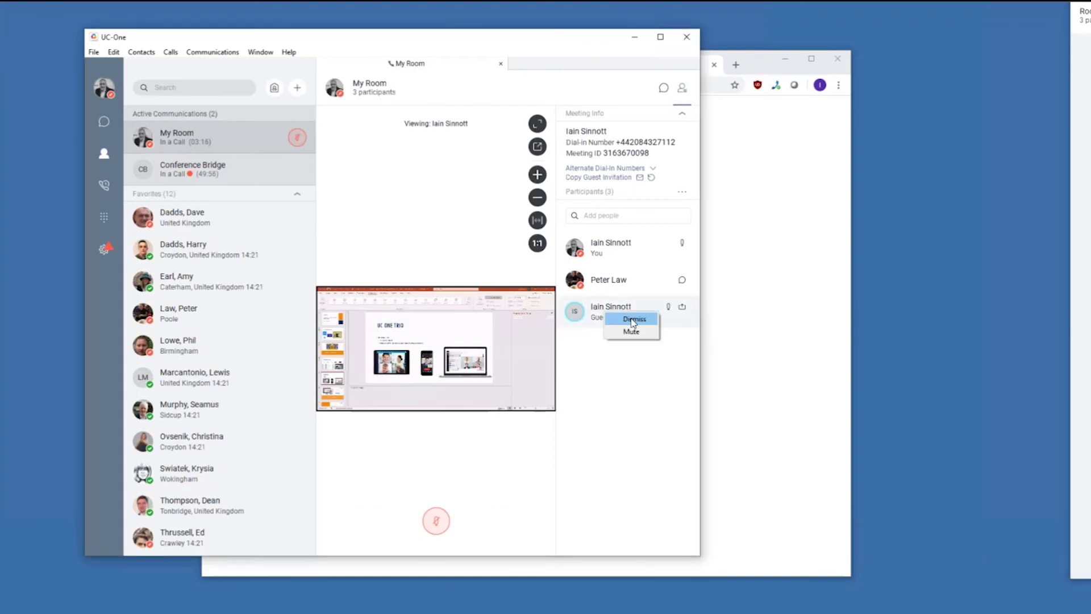
left_click(634, 319)
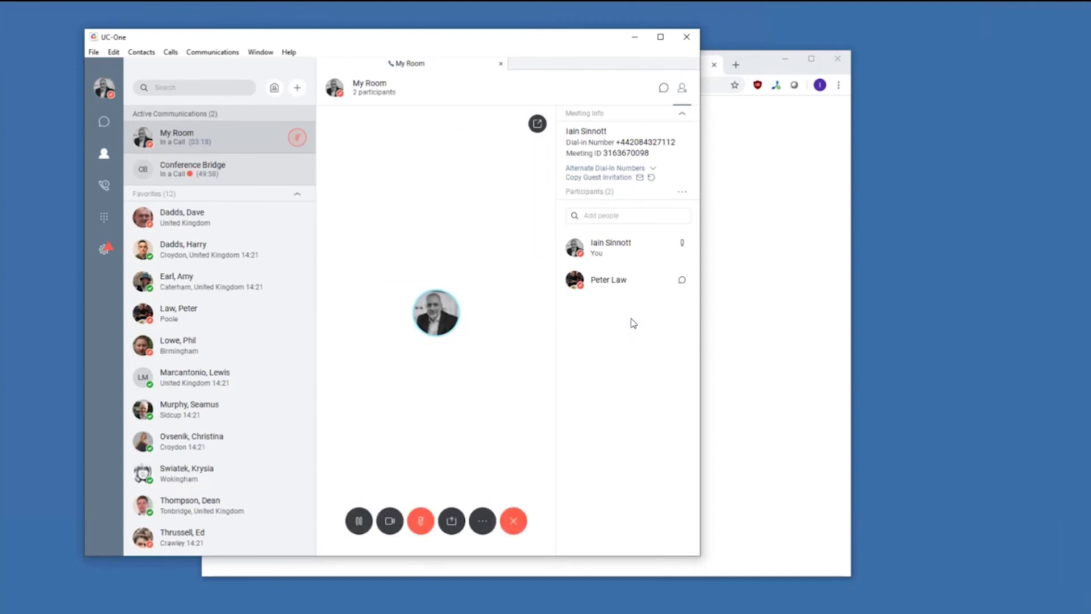
right_click(626, 283)
left_click(642, 293)
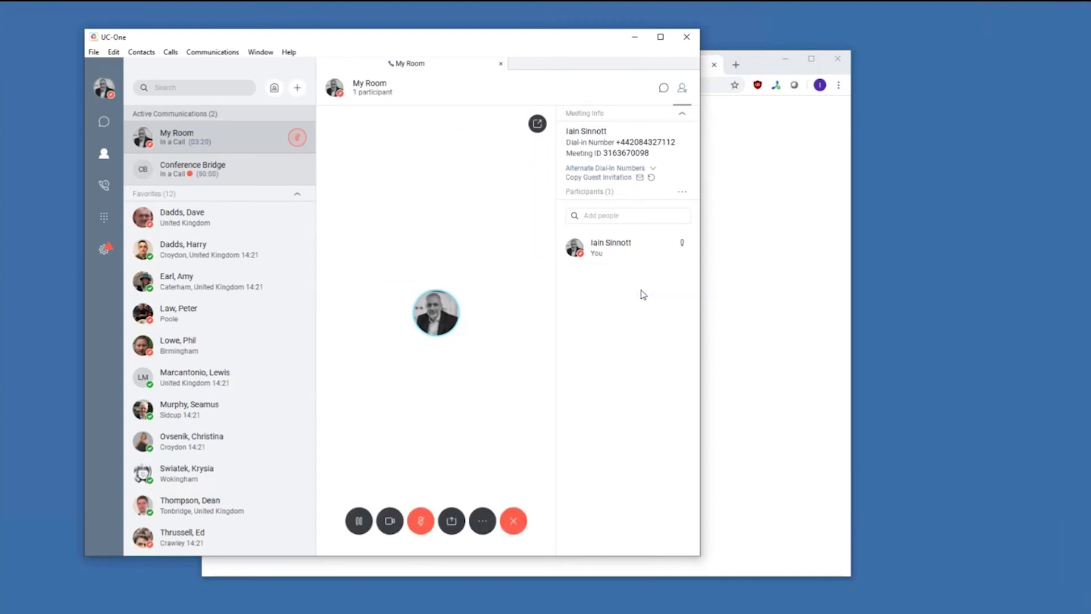
Step: Maximise UC-One to show the My Room call with the host alone
left_click(660, 38)
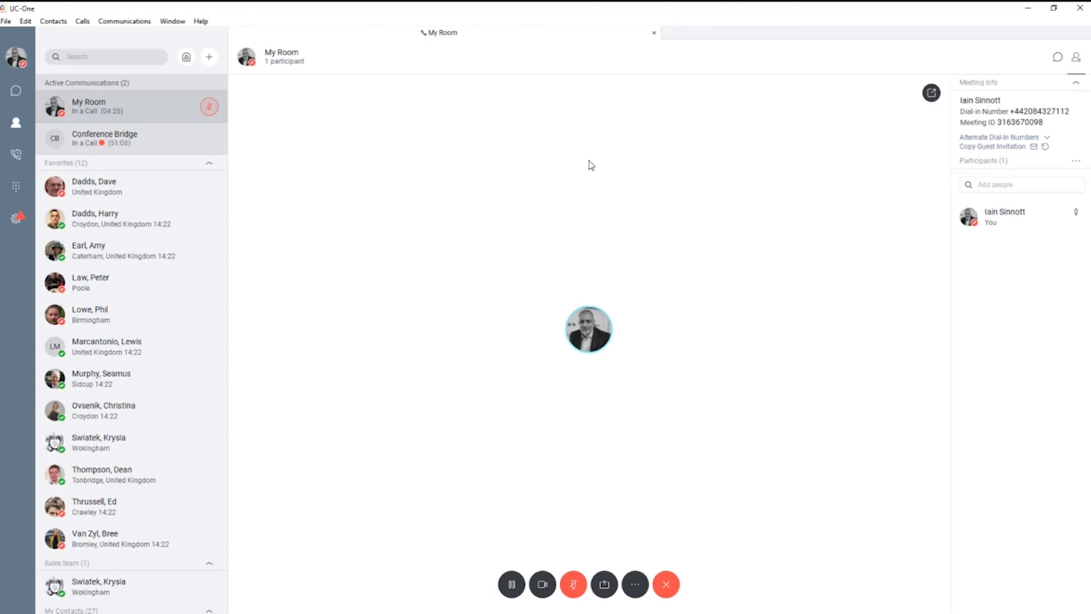
Step: Unmute, leave the My Room call, and close the dismissed guest's UC-One Meet window
left_click(574, 585)
left_click(654, 32)
left_click(528, 326)
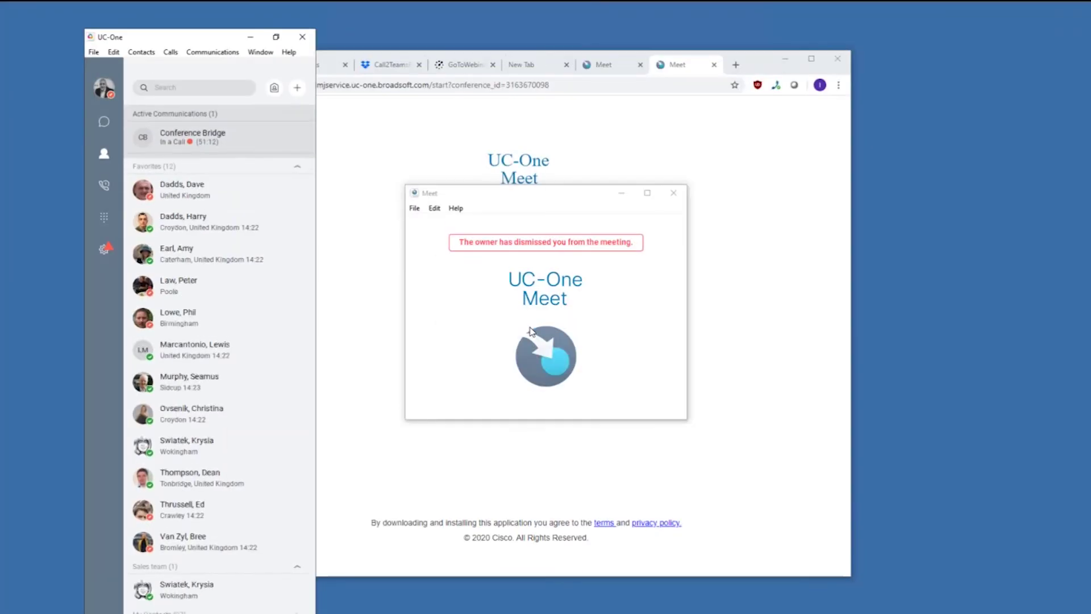
left_click(669, 197)
left_click(671, 195)
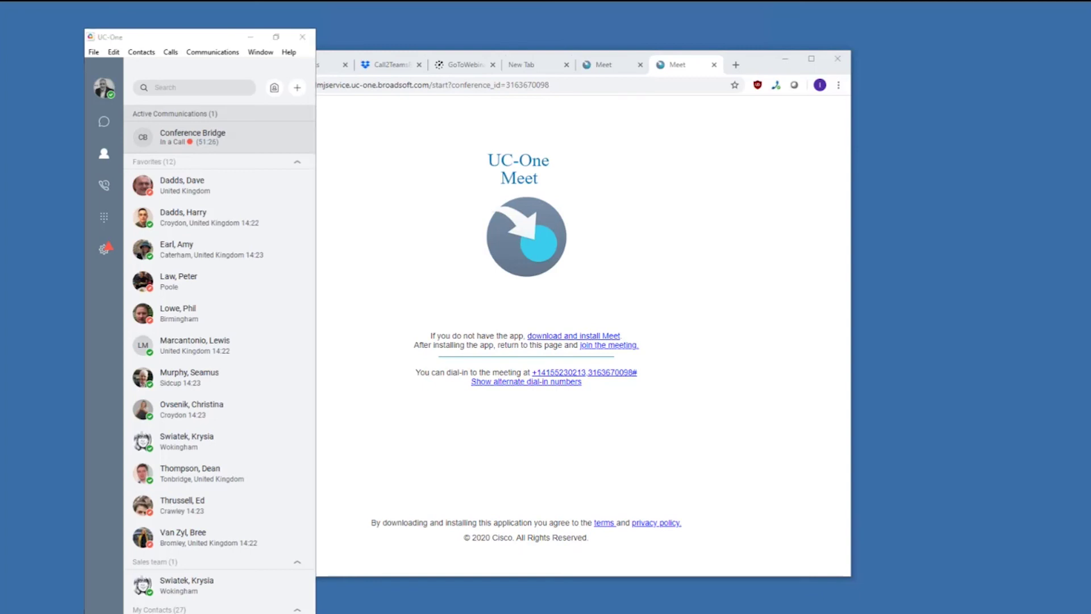
Step: Return to the PowerPoint slideshow and advance to the Let's Look at the Trio slide
key("alt+Tab")
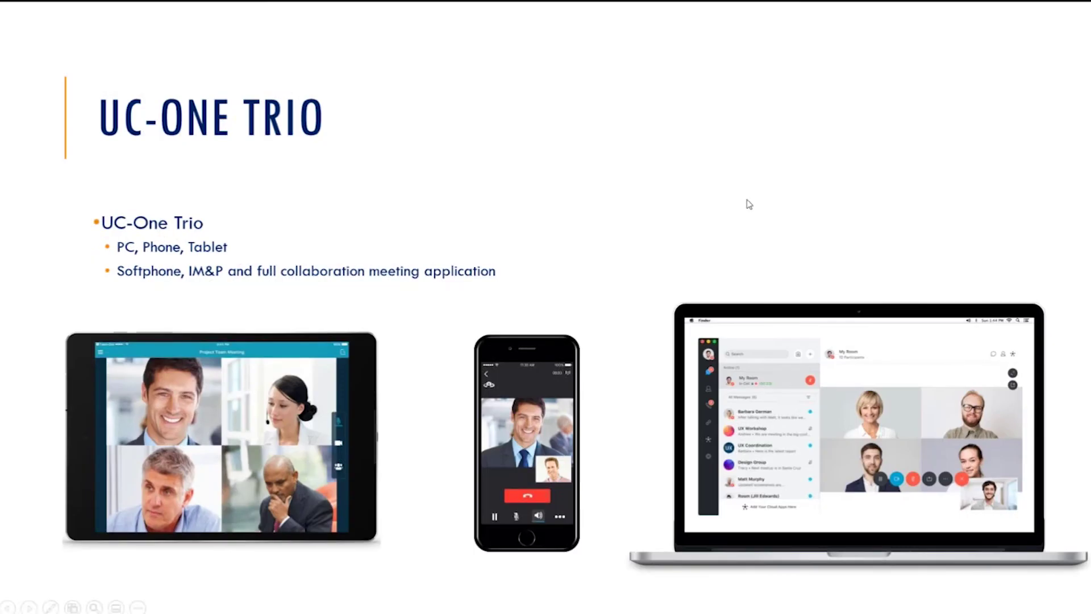
left_click(669, 263)
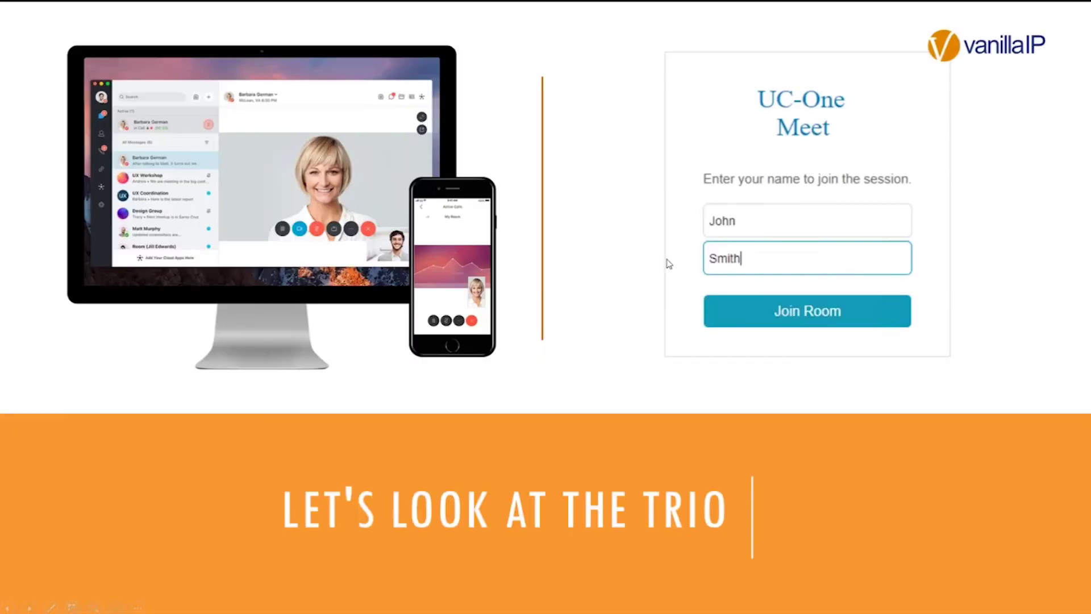